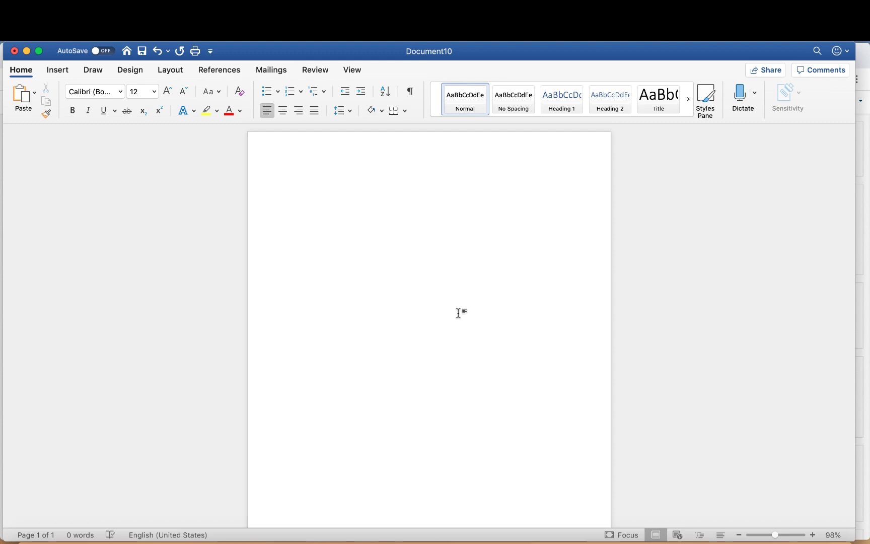
# - Start a numbered list with the question "What color is the sky?" as item 1
pyautogui.write('1.')
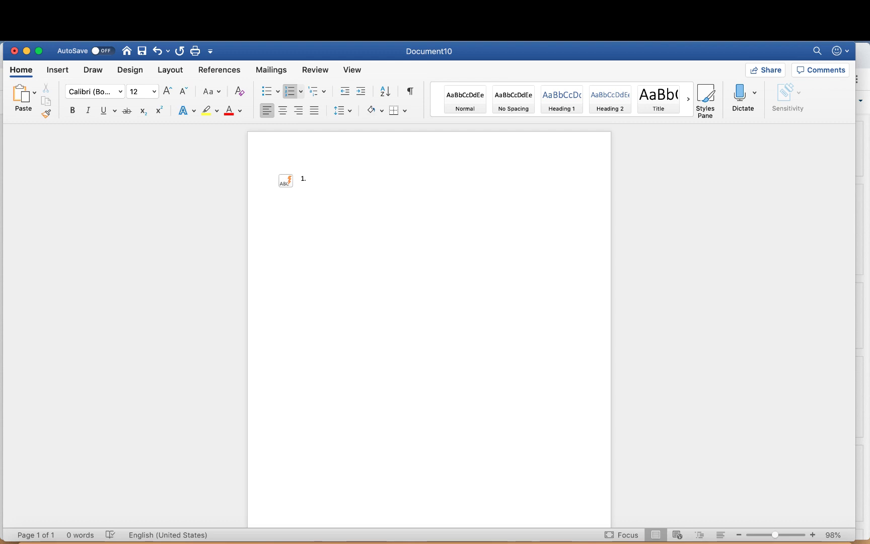
pyautogui.write(' What co')
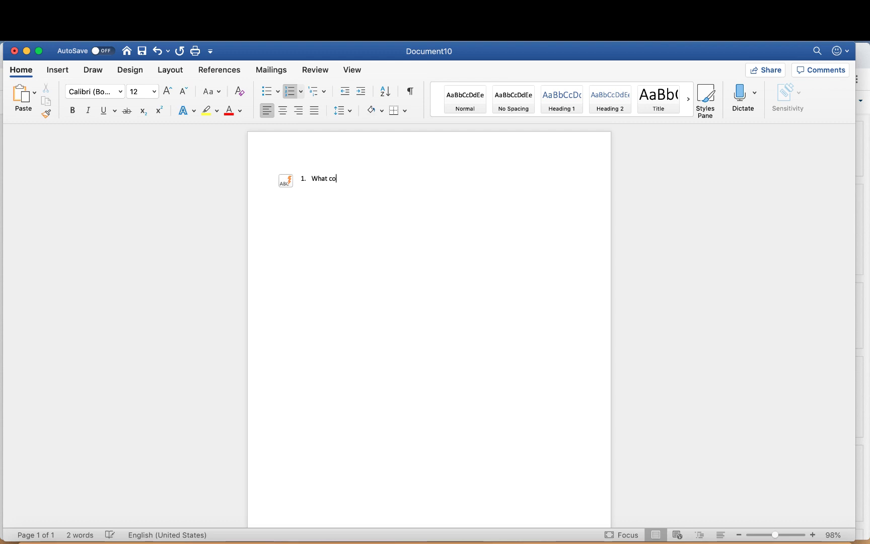
pyautogui.write('lor is the sky?')
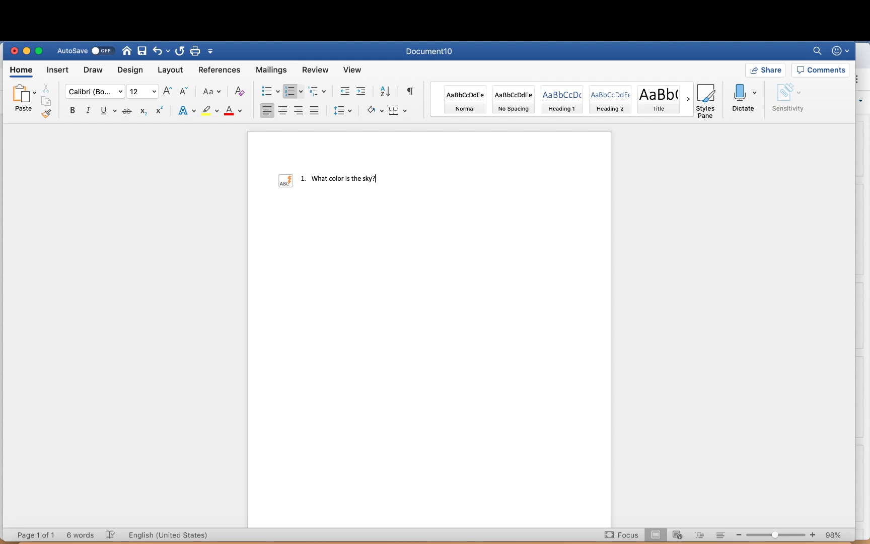
# - Add an indented sub-item below the question and set its numbering format to A. B. C
pyautogui.press('Return')
pyautogui.press('Tab')
pyautogui.click(301, 92)
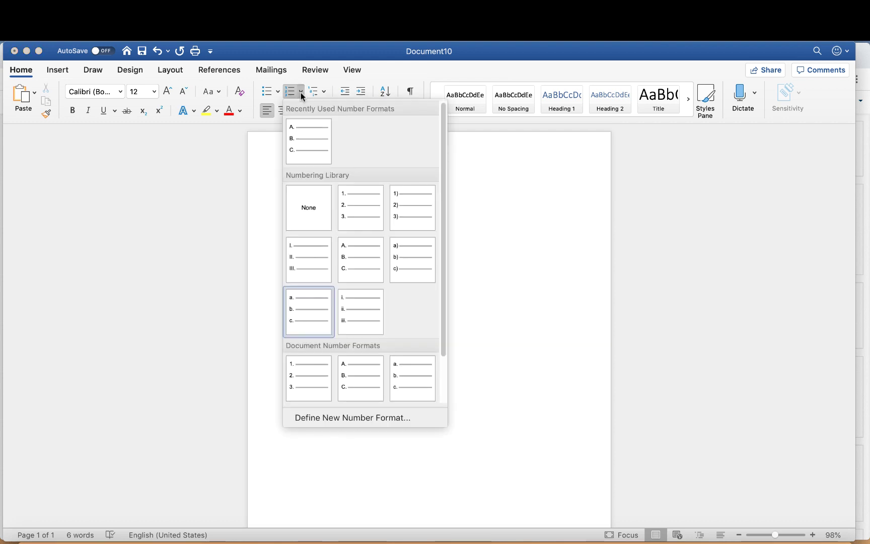
pyautogui.click(309, 140)
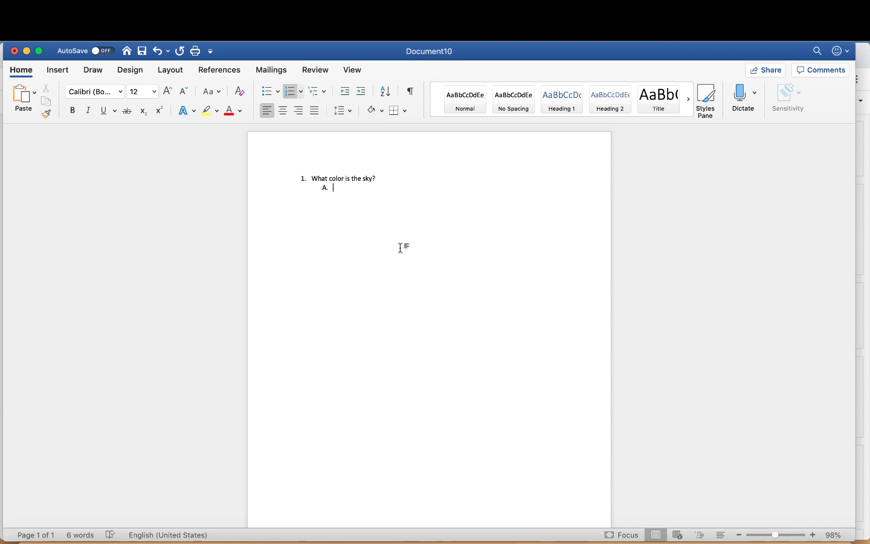
# - Enter the four answer choices Pink, Green, Blue and Red as items A to D
pyautogui.write('pink')
pyautogui.press('Return')
pyautogui.write('Green')
pyautogui.press('Return')
pyautogui.write('Blue')
pyautogui.press('Return')
pyautogui.write('Red')
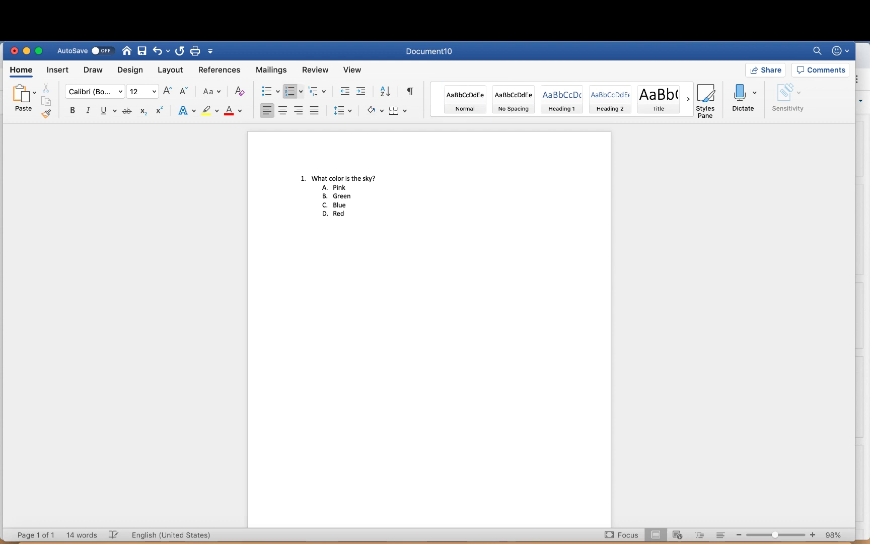
# - End the list after the Red choice and write "ANSWER: C" on an unnumbered line
pyautogui.press('Return')
pyautogui.press('Return')
pyautogui.press('Return')
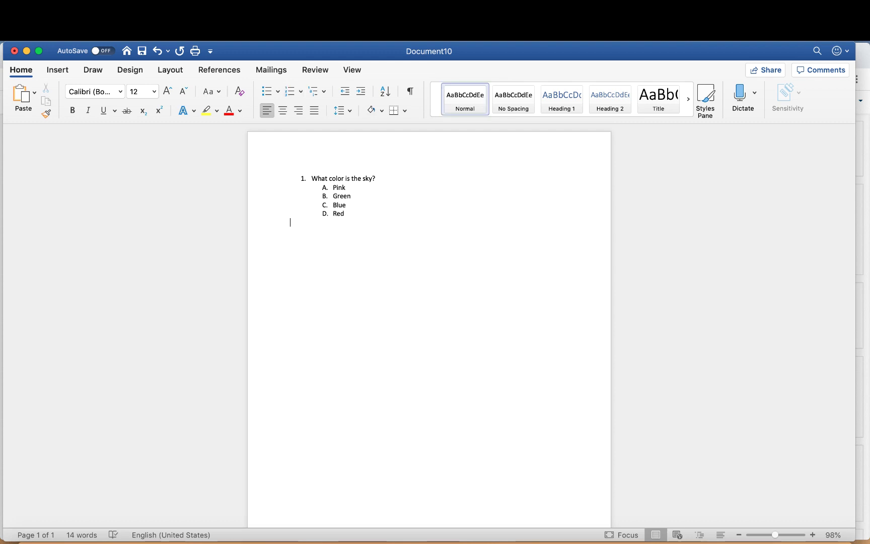
pyautogui.write('ANSWER:')
pyautogui.write('C')
# - Leave a blank line and add numbered question 2, "Who was the first President of the United States?"
pyautogui.press('Return')
pyautogui.press('Return')
pyautogui.write('1.')
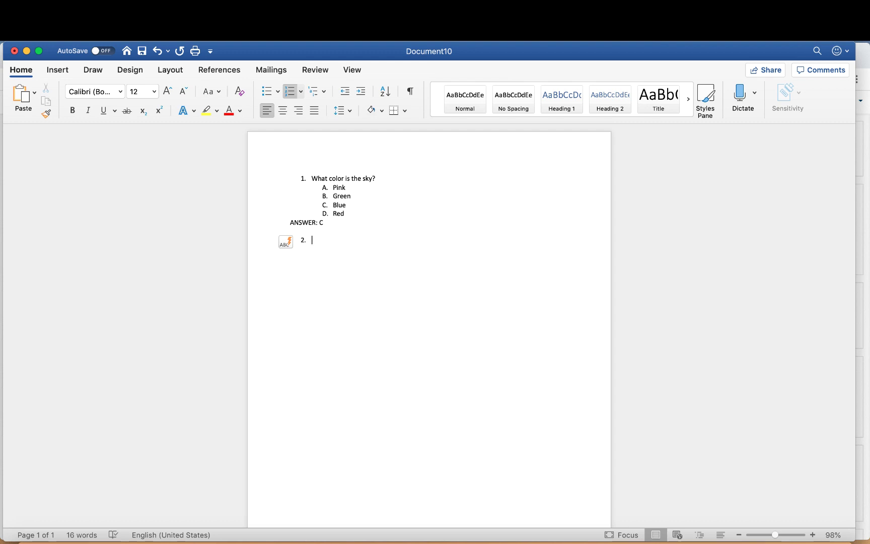
pyautogui.write('Who was the first President of the United States?')
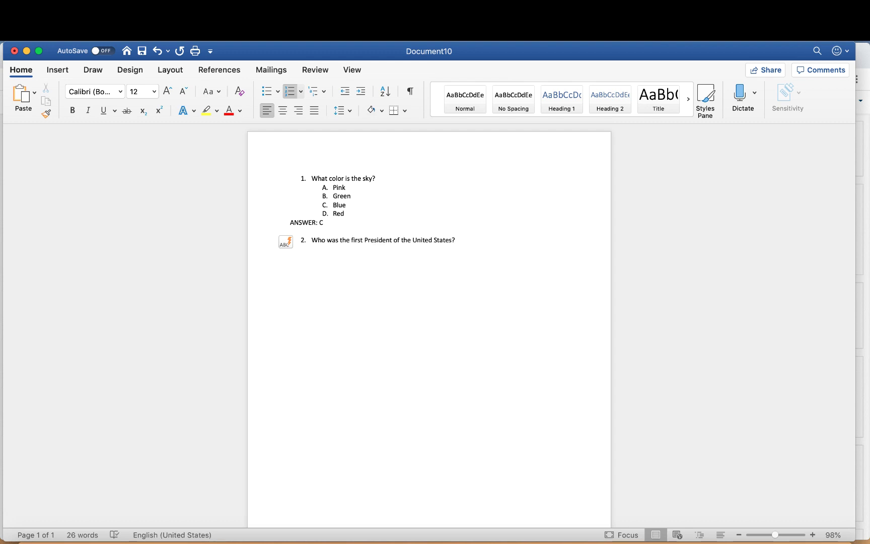
# - Add indented choices A to D under question 2: George Washington, Andrew Jackson, Benjamin Franklin and Abraham Lincoln
pyautogui.press('Return')
pyautogui.press('Tab')
pyautogui.write('Geo')
pyautogui.write('rge Washington')
pyautogui.press('Return')
pyautogui.write('Andrew Jackson')
pyautogui.press('Return')
pyautogui.write('Benjamin Franklin')
pyautogui.press('Return')
pyautogui.write('Abraham Lincoln')
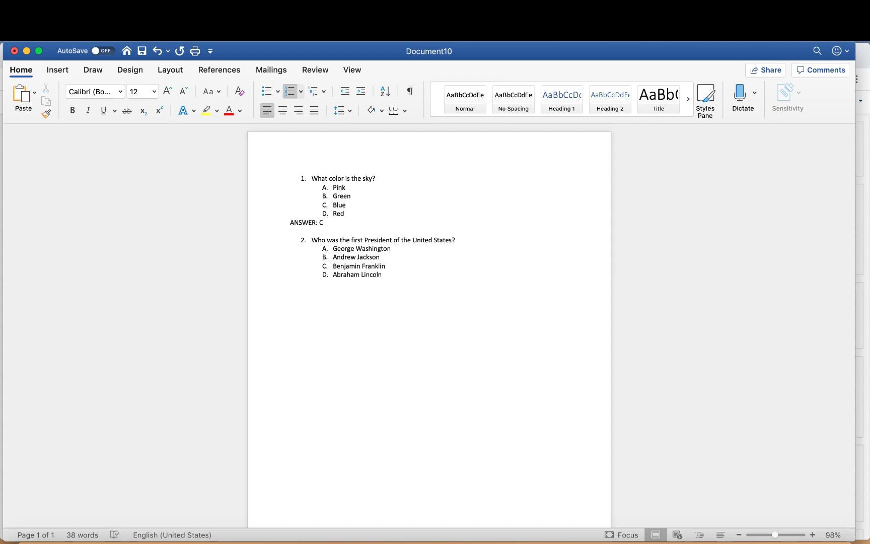
# - End the list after the Abraham Lincoln choice and write "ANSWER: A" on an unnumbered line
pyautogui.press('Return')
pyautogui.hotkey('shift', 'Tab')
pyautogui.press('Return')
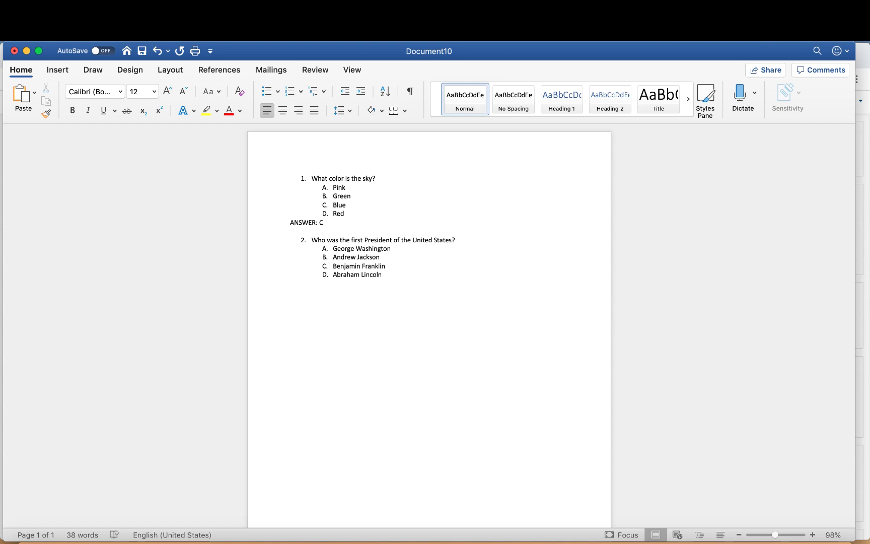
pyautogui.write('ANSWER: A')
# - Leave a blank line and add numbered item 3, "The human body has 201 bones"
pyautogui.press('Return')
pyautogui.press('Return')
pyautogui.write('1. ')
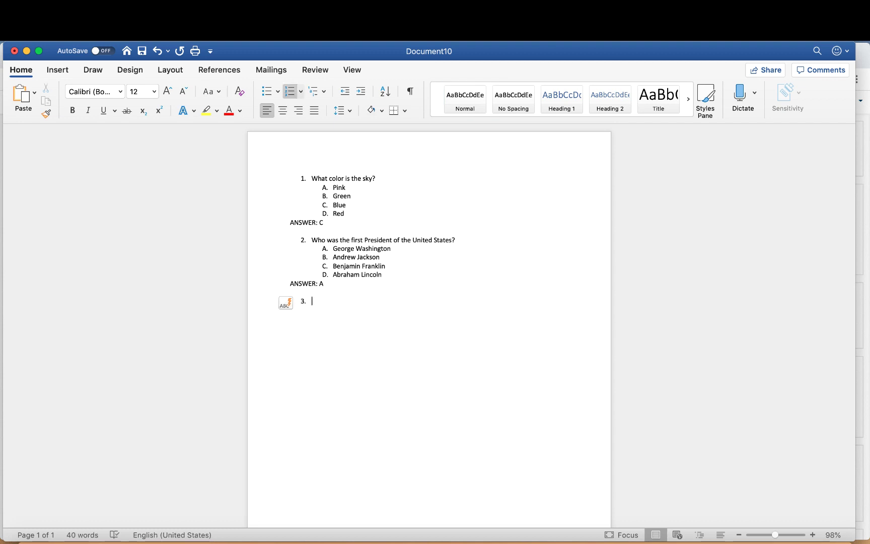
pyautogui.write('The human body has 201 bones')
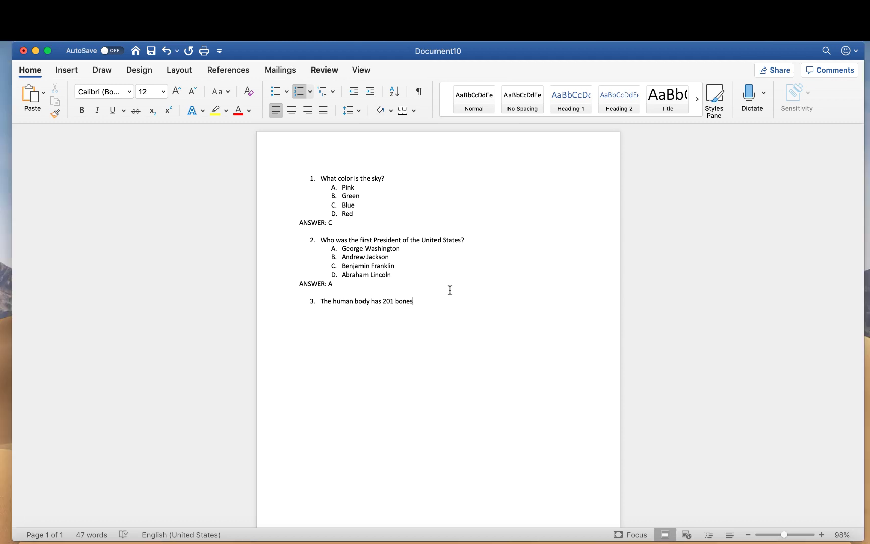
# - Add indented choices under item 3 in A) B) format: "A) True" and "B) False"
pyautogui.press('Return')
pyautogui.press('Tab')
pyautogui.click(296, 93)
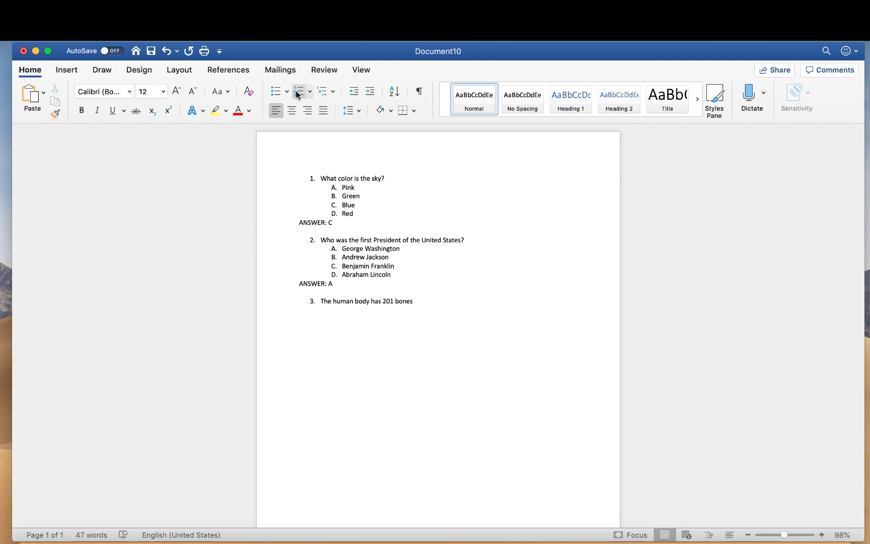
pyautogui.write('A)')
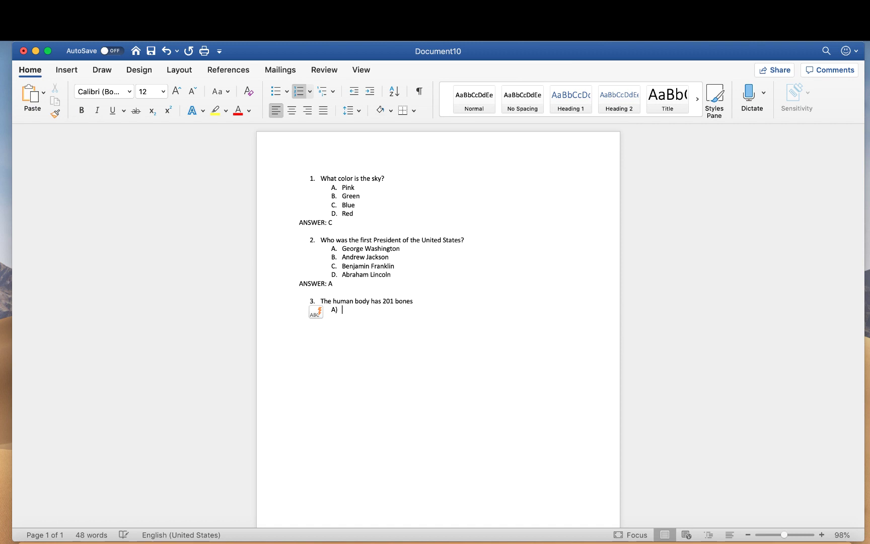
pyautogui.write(' True')
pyautogui.press('Return')
pyautogui.write('False')
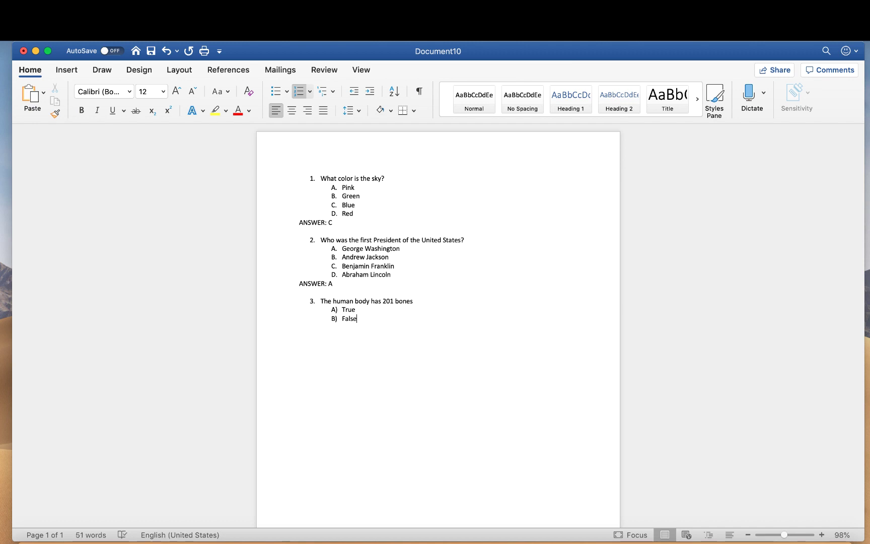
# - End the list after the False choice and write "ANSWER: B" on an unnumbered line
pyautogui.press('Return')
pyautogui.press('Return')
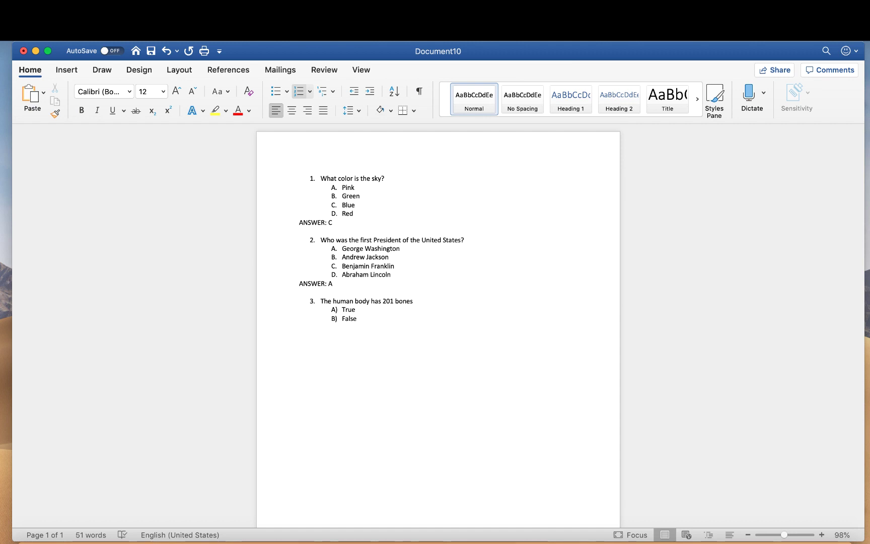
pyautogui.write('ANSWER:')
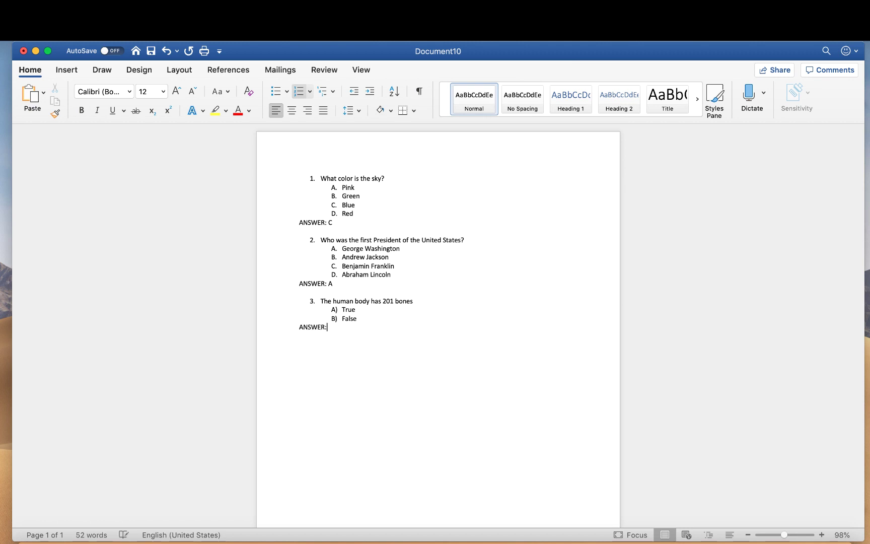
pyautogui.write(' B')
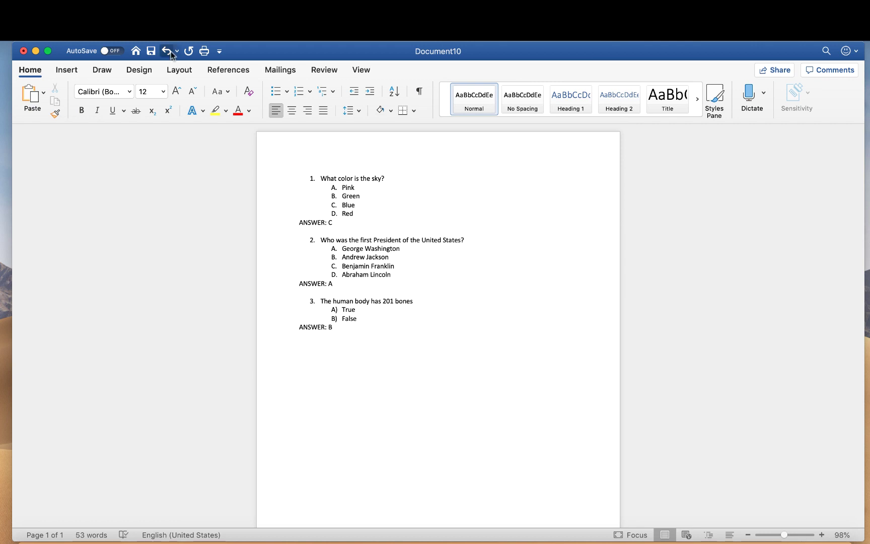
# - Save the document to the Desktop as a Word document named "Midterm Exam"
pyautogui.click(152, 51)
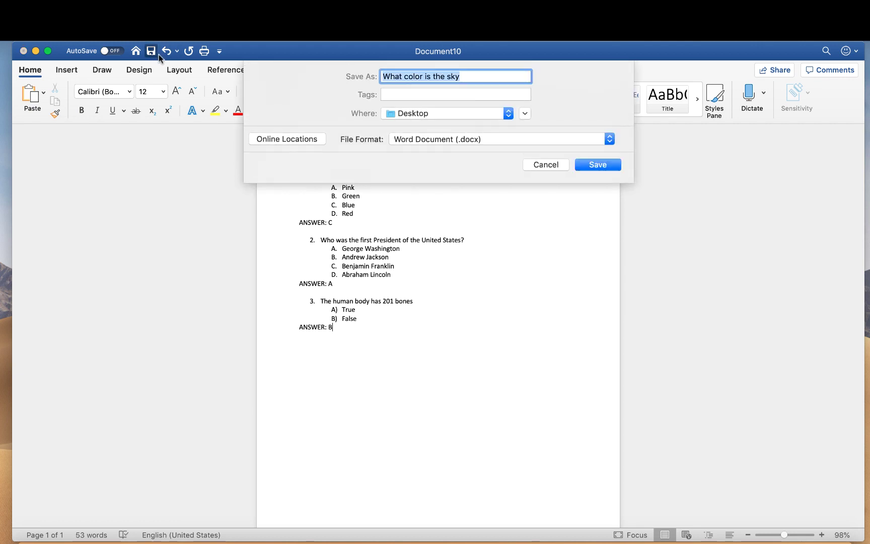
pyautogui.write('mIDTERM')
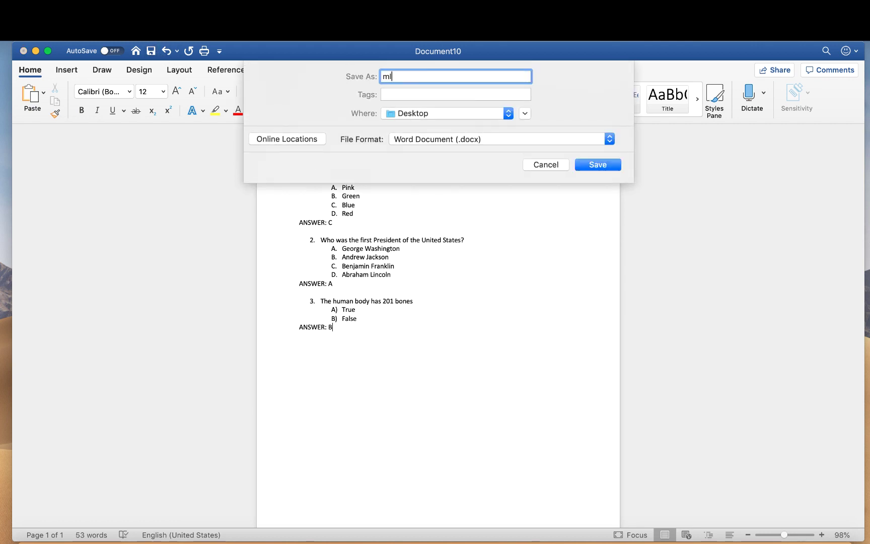
pyautogui.press('BackSpace')
pyautogui.press('BackSpace')
pyautogui.press('BackSpace')
pyautogui.press('BackSpace')
pyautogui.press('BackSpace')
pyautogui.press('BackSpace')
pyautogui.press('BackSpace')
pyautogui.write('Midterm Exam')
pyautogui.click(583, 164)
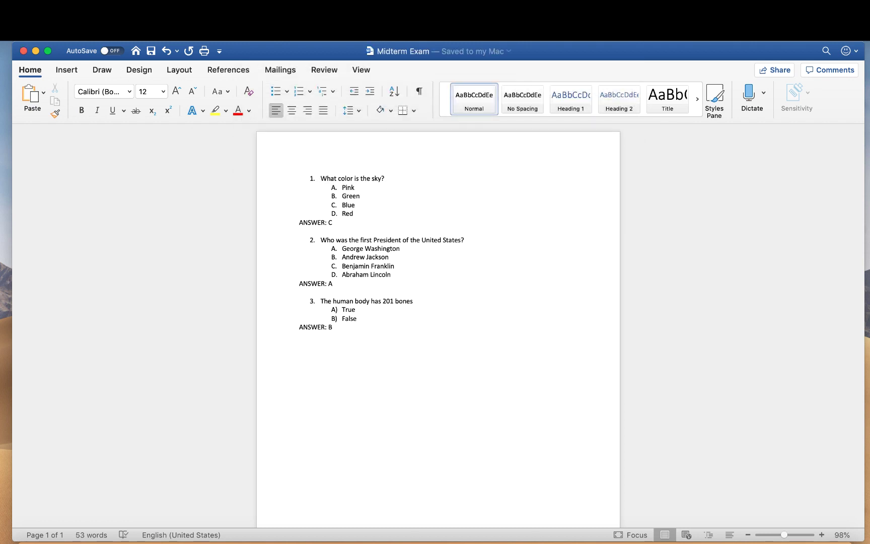
# - Save a copy of Midterm Exam to the Desktop in Plain Text (.txt) format
pyautogui.click(70, 35)
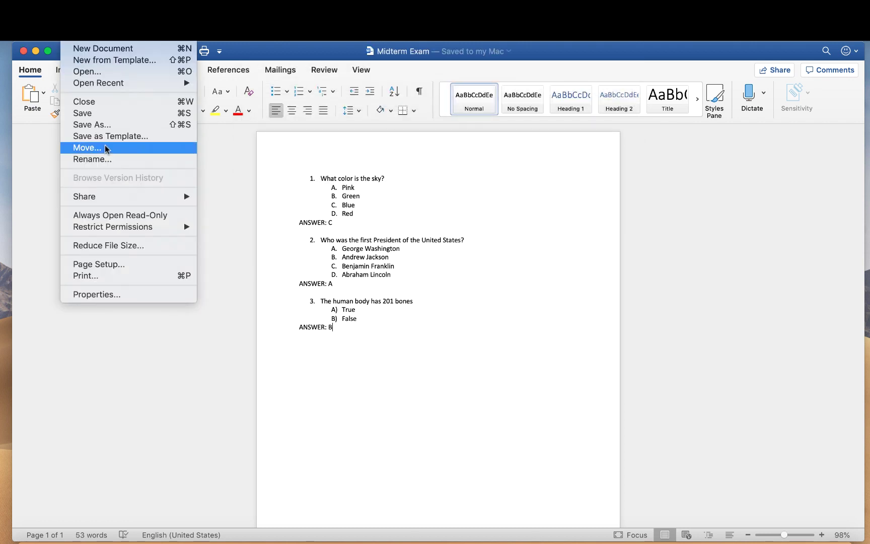
pyautogui.click(108, 125)
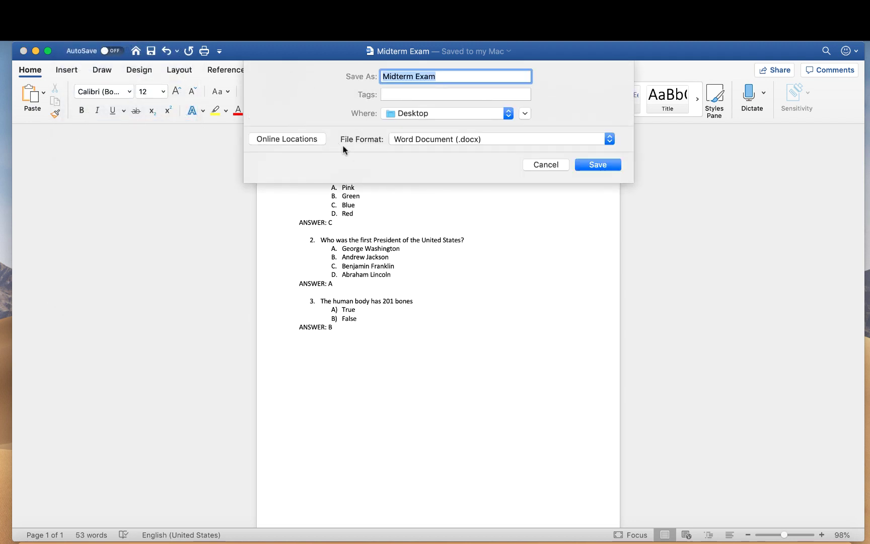
pyautogui.click(455, 142)
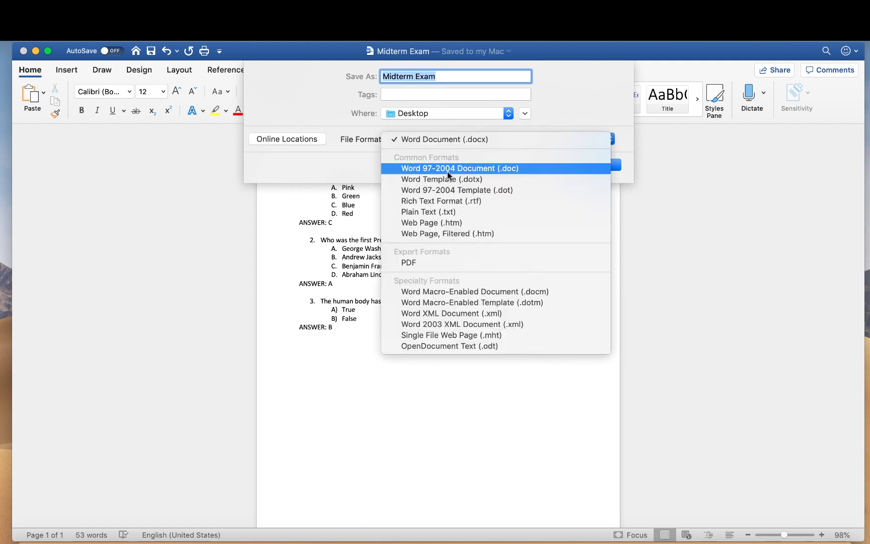
pyautogui.click(454, 211)
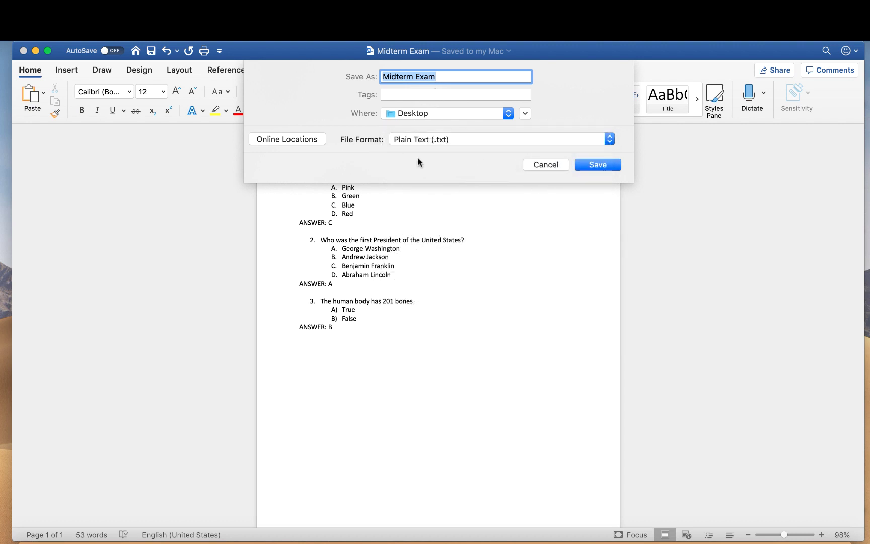
pyautogui.click(602, 165)
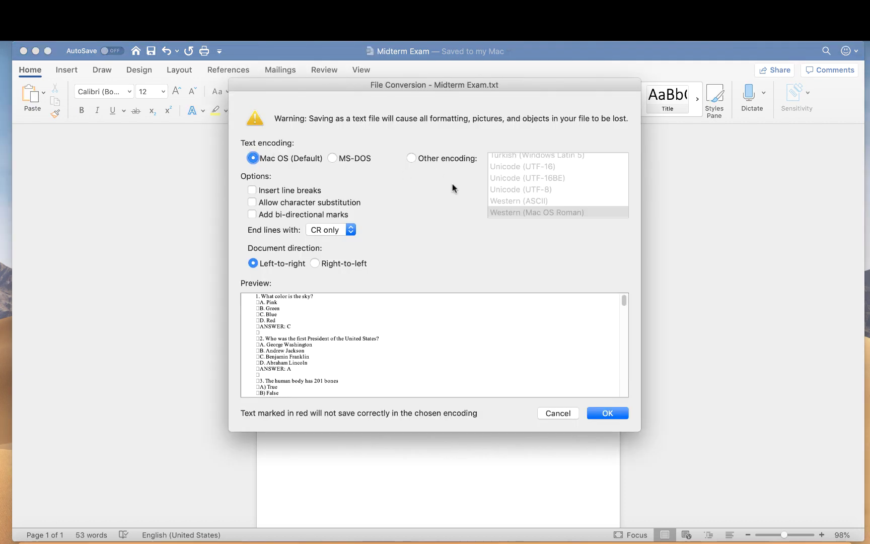
# - Set the text file's encoding to Unicode (UTF-8) and complete the file conversion
pyautogui.click(412, 158)
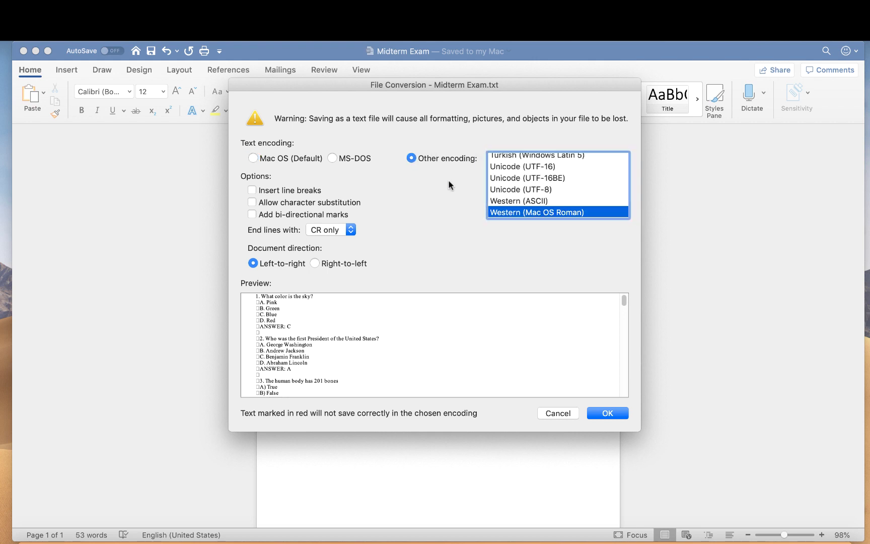
pyautogui.click(509, 189)
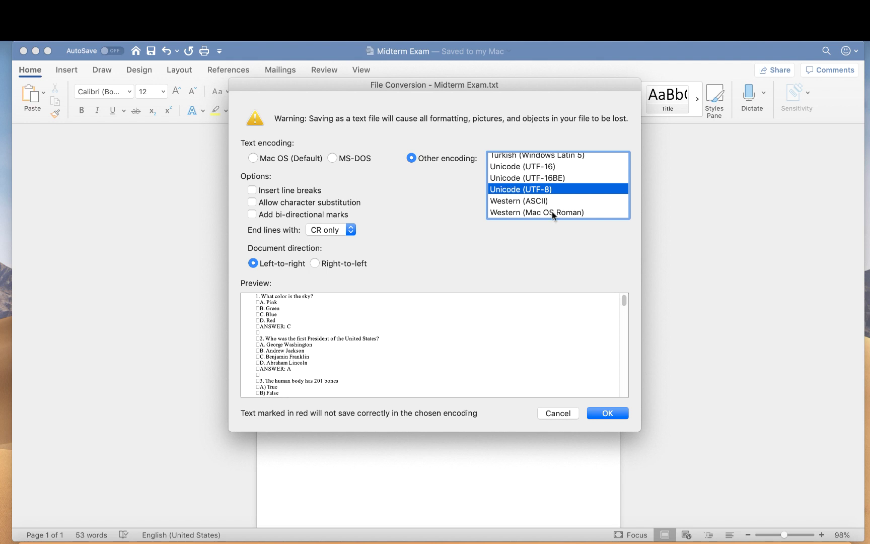
pyautogui.click(607, 413)
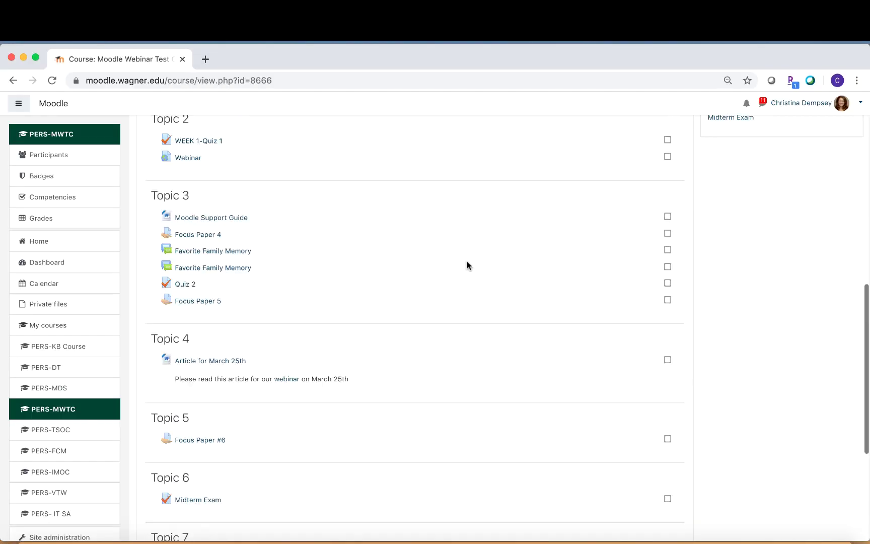
# - In Moodle, open the full course administration page of the Moodle Webinar Test Course and go to its question bank options
pyautogui.scroll(10, 468, 265)
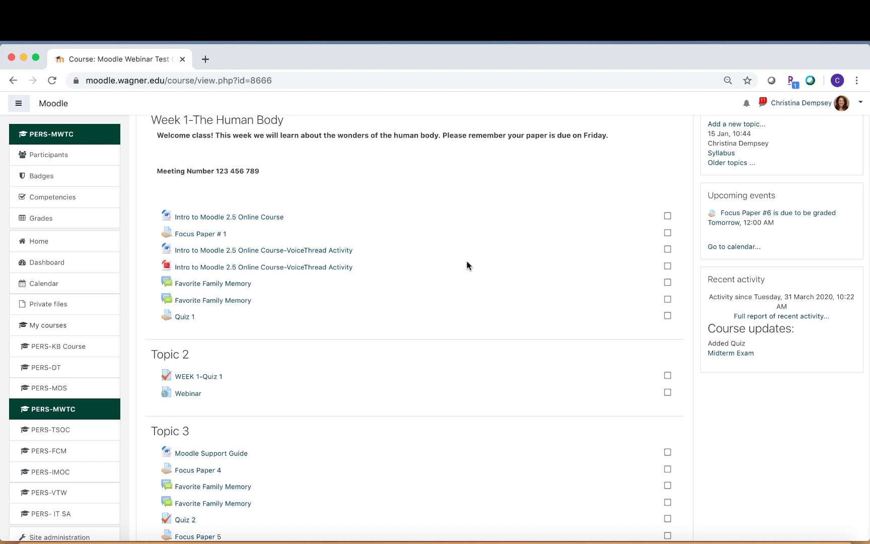
pyautogui.scroll(5, 467, 265)
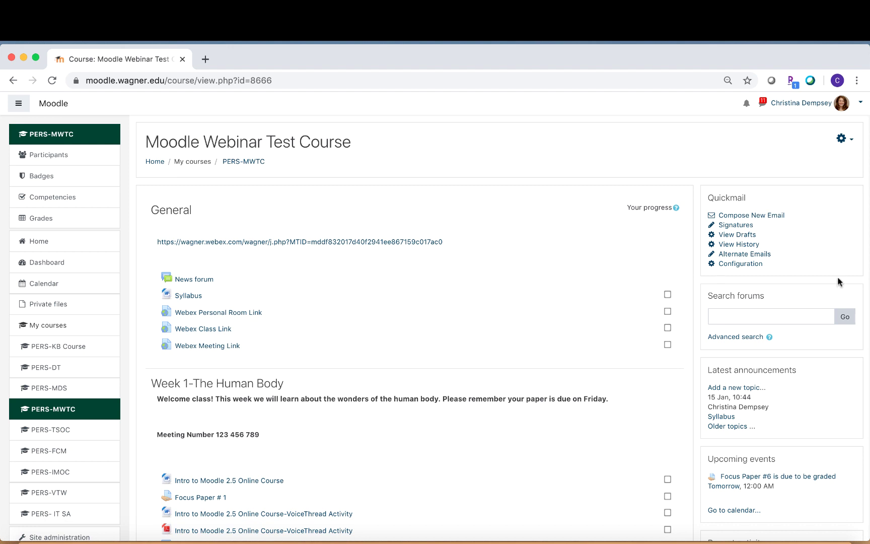
pyautogui.click(843, 140)
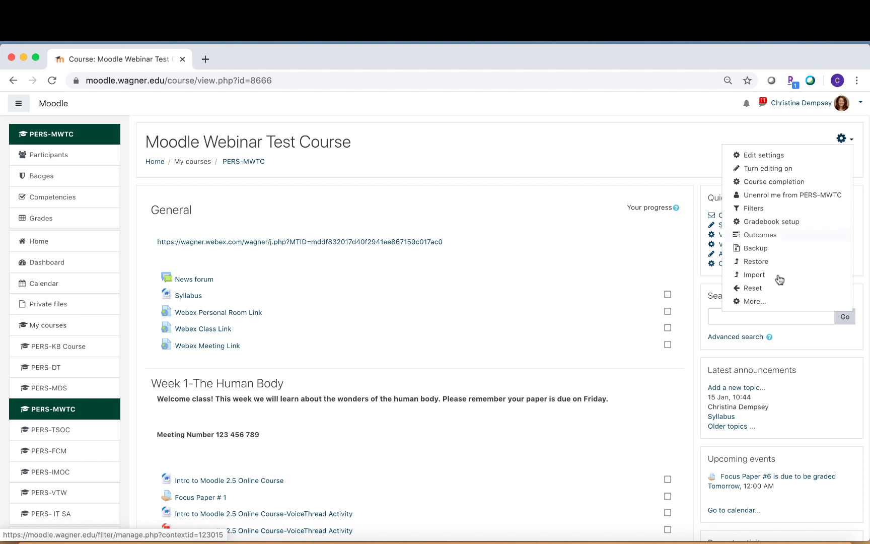
pyautogui.click(757, 301)
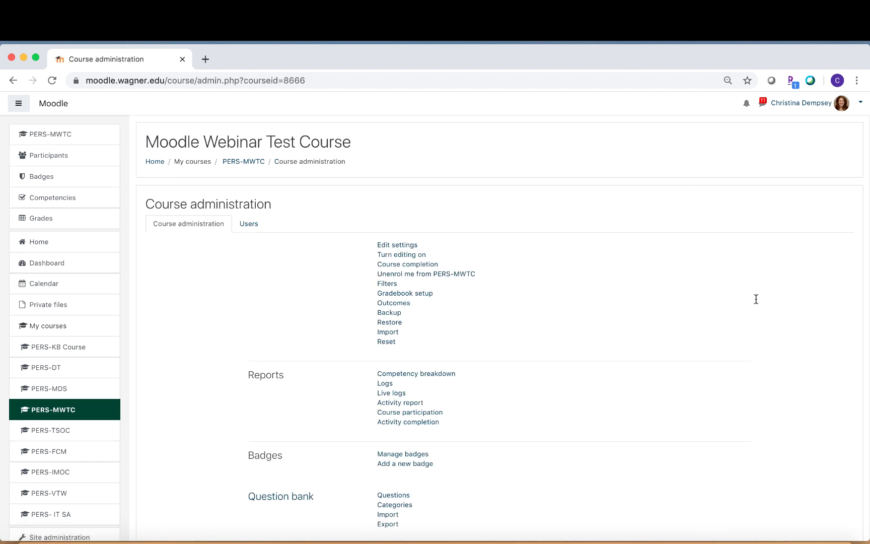
pyautogui.scroll(-3, 470, 311)
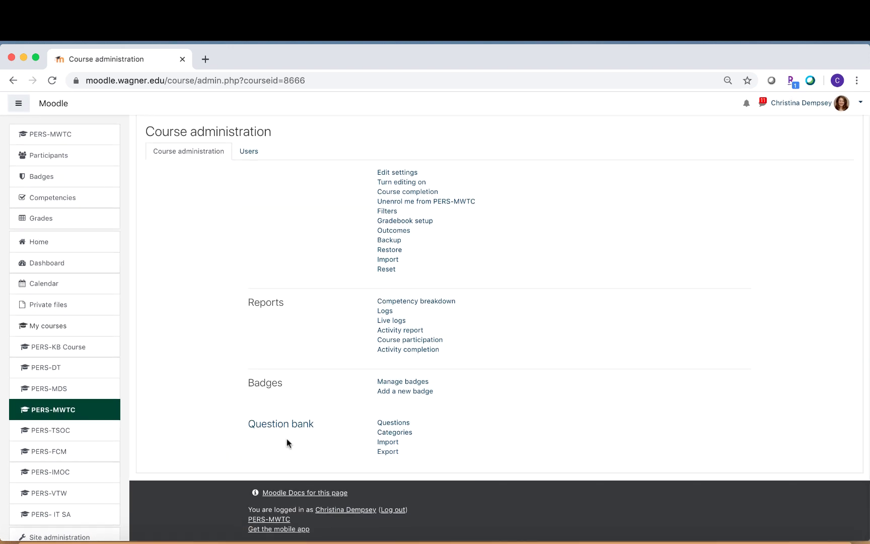
# - Add a question category named "Midterm Exam" under the parent category Default for PERS-MWTC
pyautogui.click(394, 433)
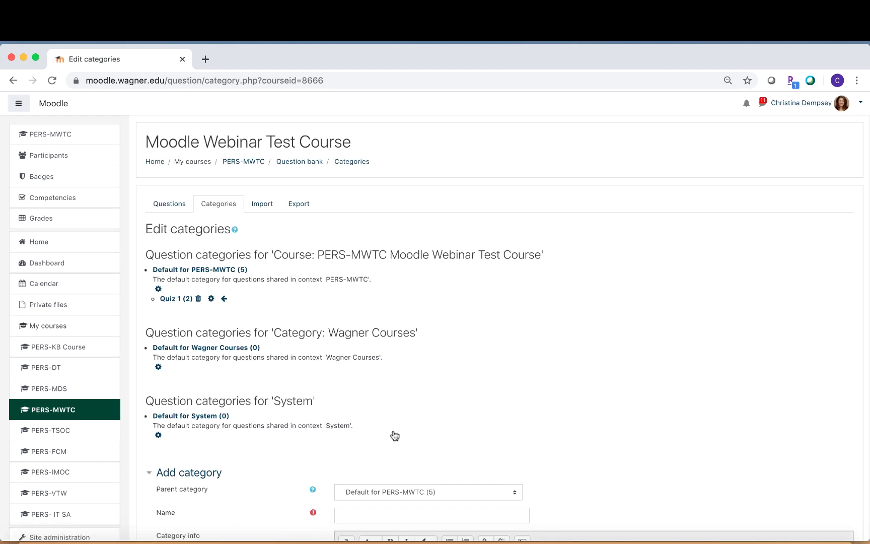
pyautogui.scroll(-8, 395, 436)
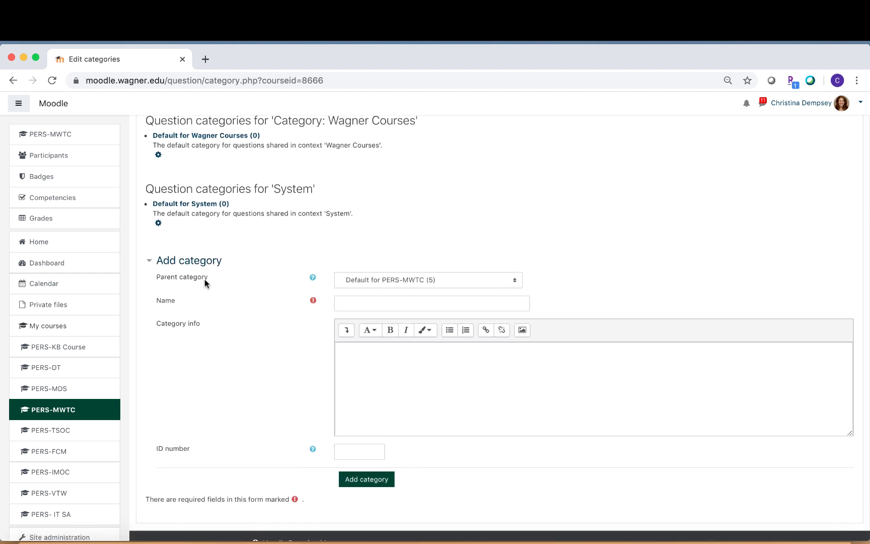
pyautogui.click(377, 302)
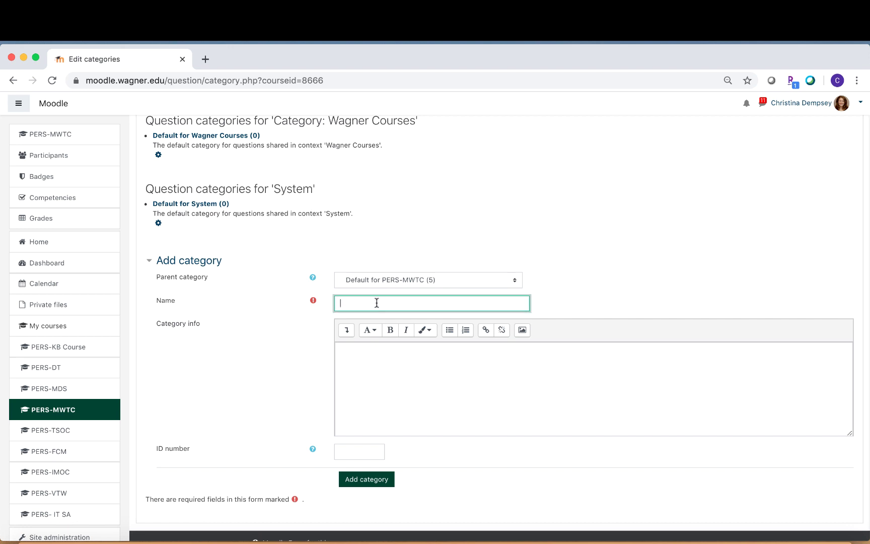
pyautogui.write('Midterm Exam')
pyautogui.click(375, 482)
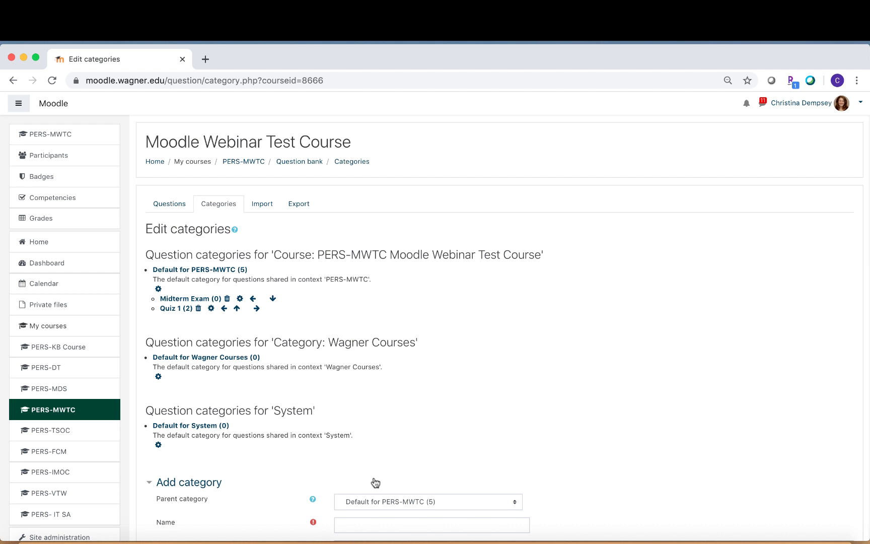
# - Return to the course page and open the question bank's import page through the full course administration
pyautogui.click(264, 205)
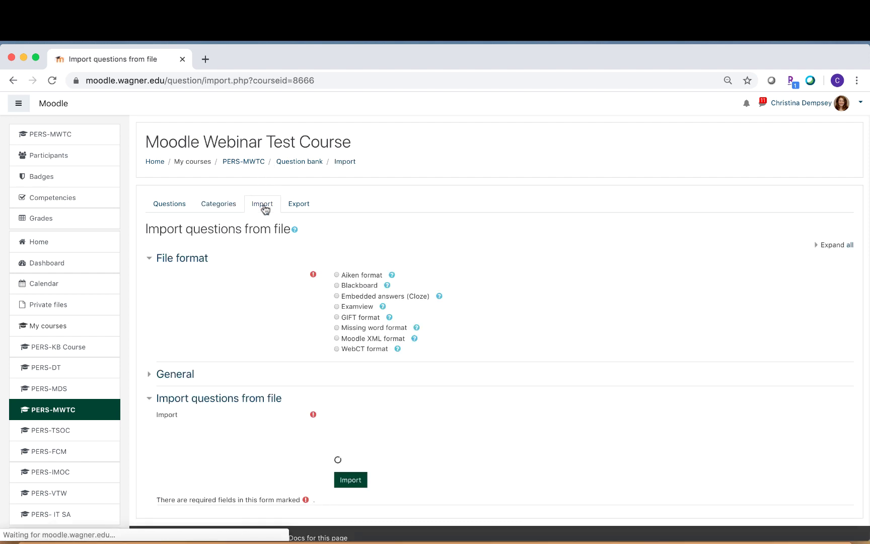
pyautogui.click(250, 163)
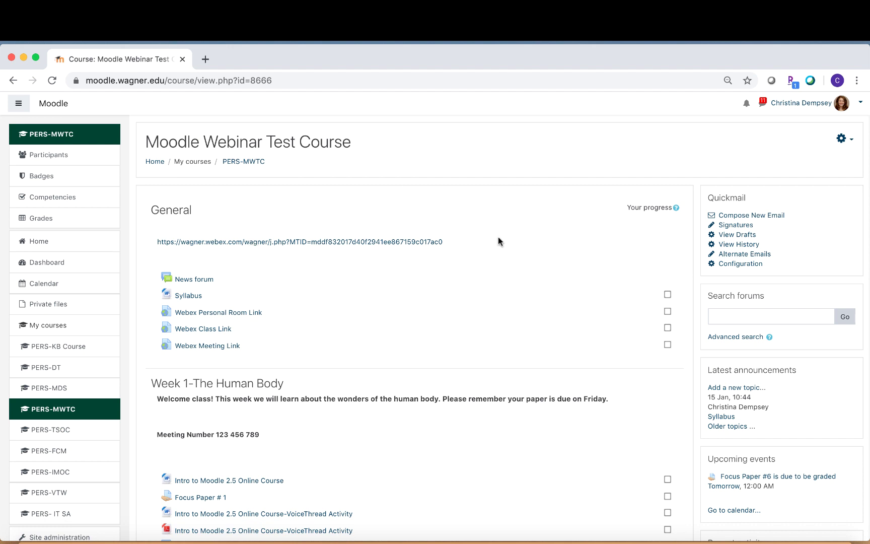
pyautogui.click(842, 141)
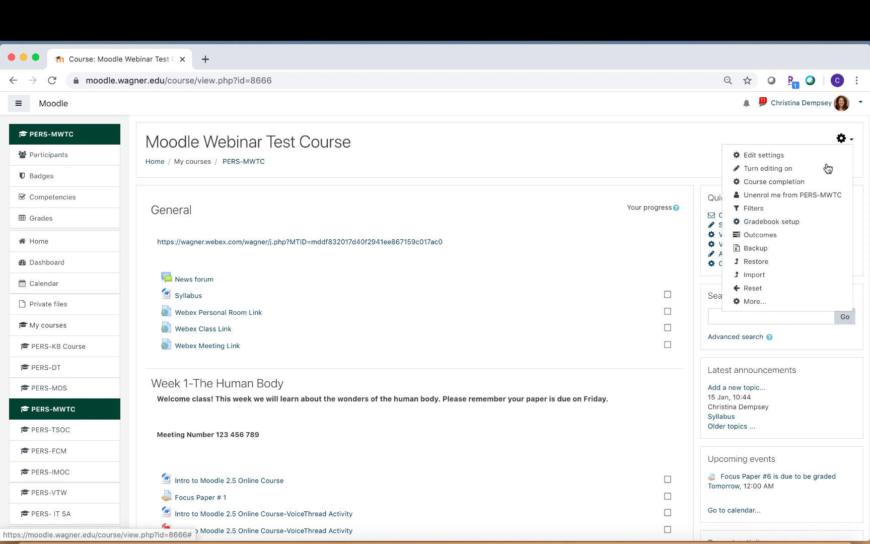
pyautogui.click(754, 303)
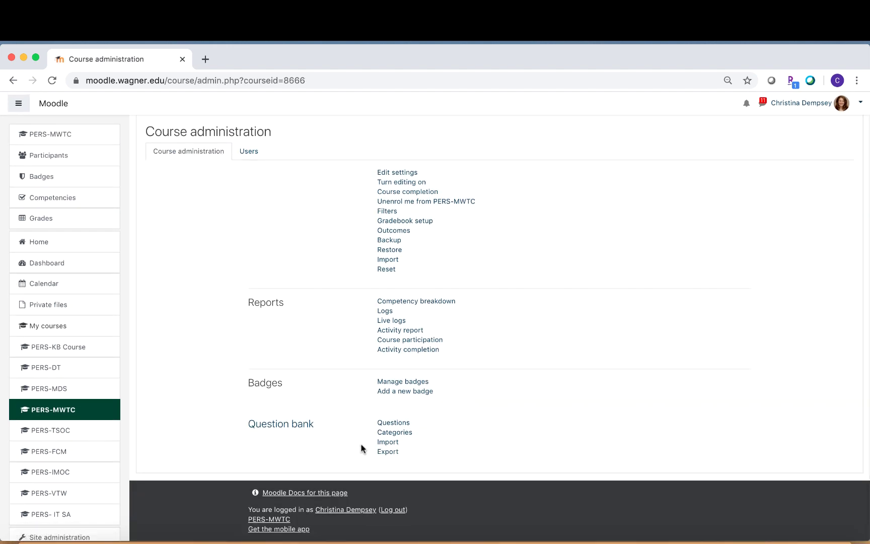
pyautogui.click(388, 442)
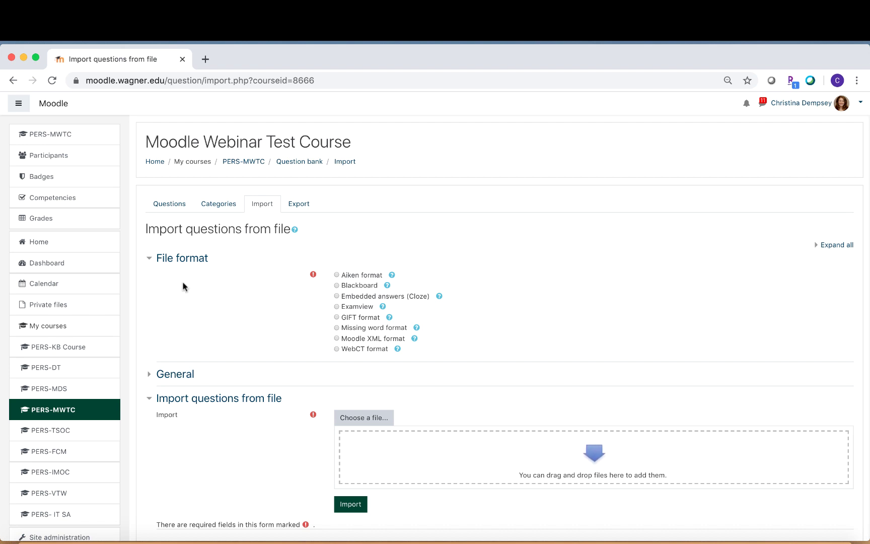
# - Set the import file format to Aiken and the import category to Midterm Exam
pyautogui.click(337, 275)
pyautogui.scroll(-3, 359, 346)
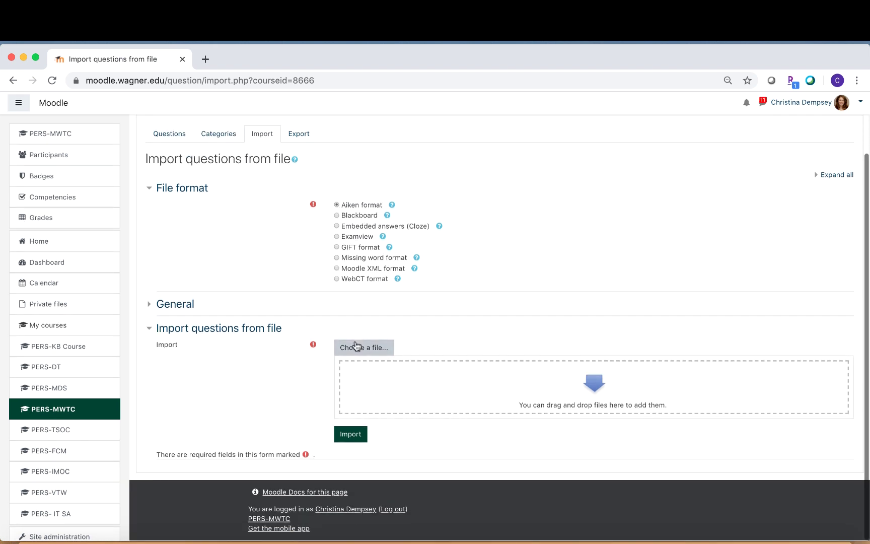
pyautogui.click(188, 306)
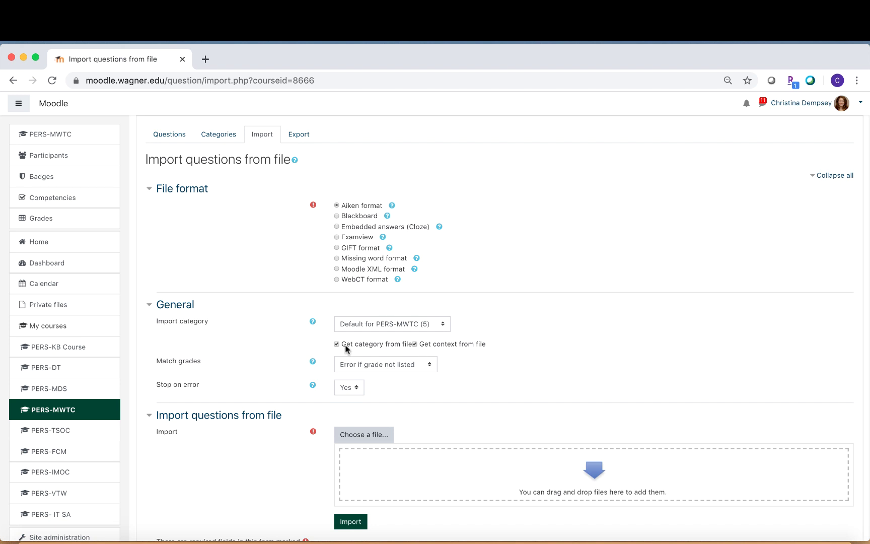
pyautogui.click(381, 320)
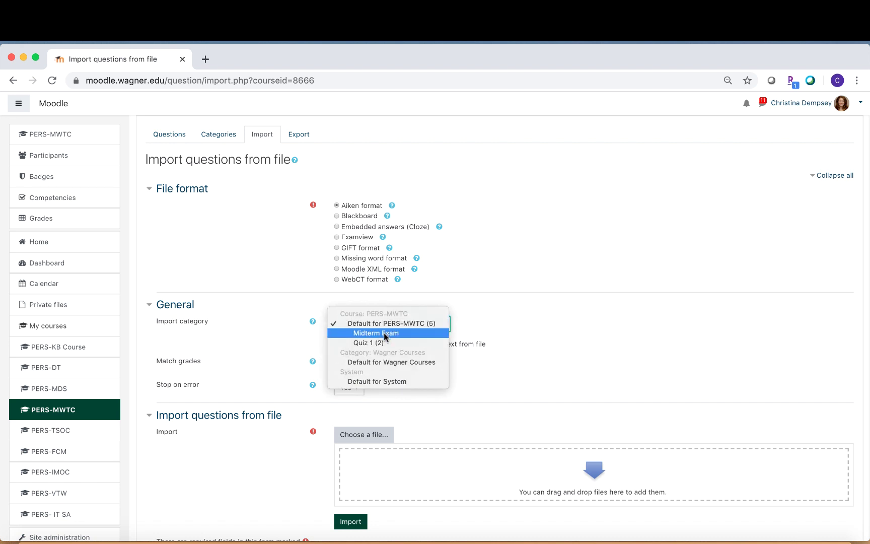
pyautogui.click(383, 333)
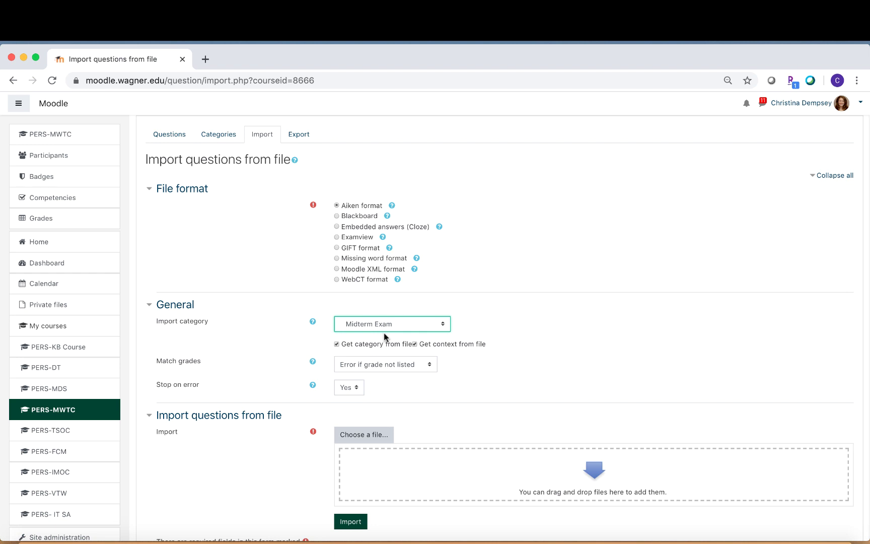
# - Upload the plain text Midterm Exam file from the Desktop, import its questions and continue to the question bank
pyautogui.scroll(-3, 384, 333)
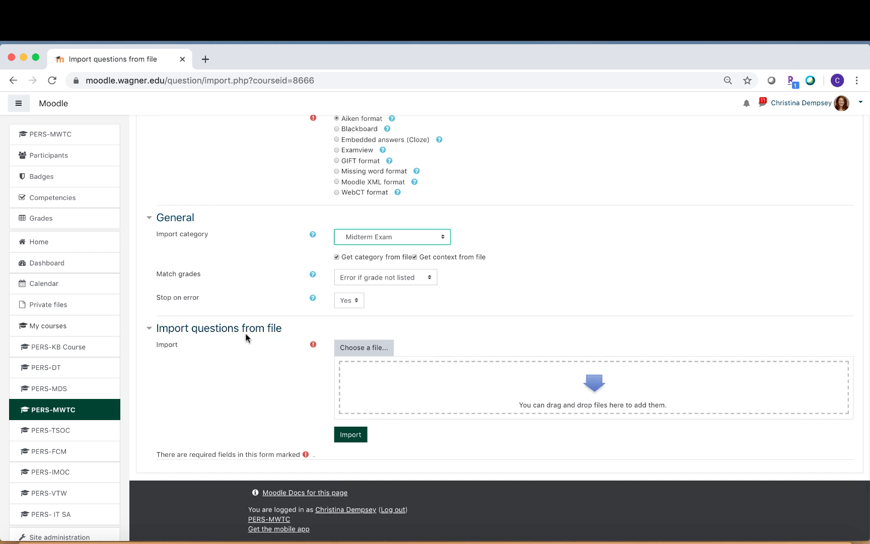
pyautogui.click(367, 348)
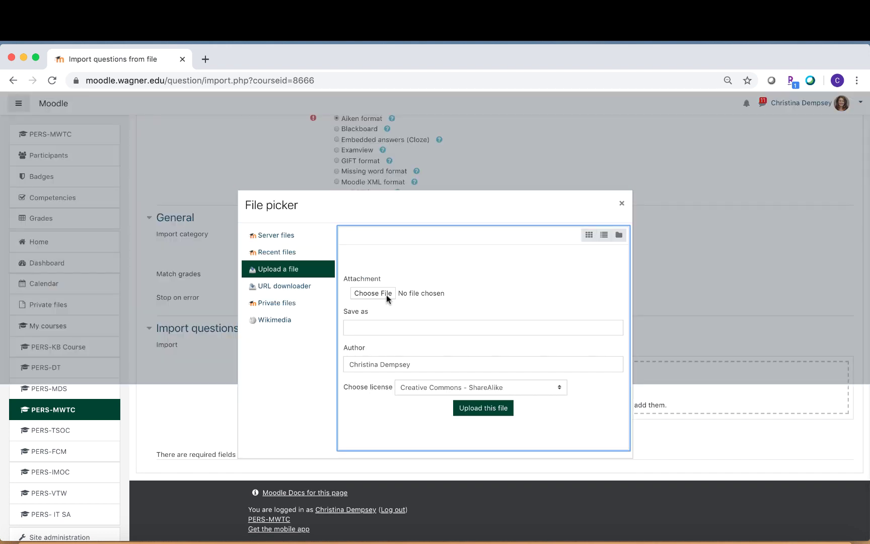
pyautogui.click(386, 295)
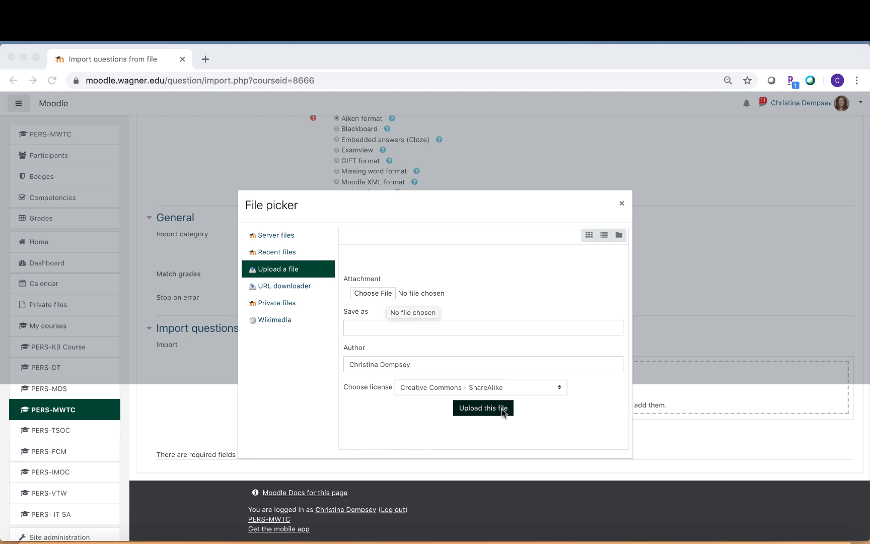
pyautogui.press('Escape')
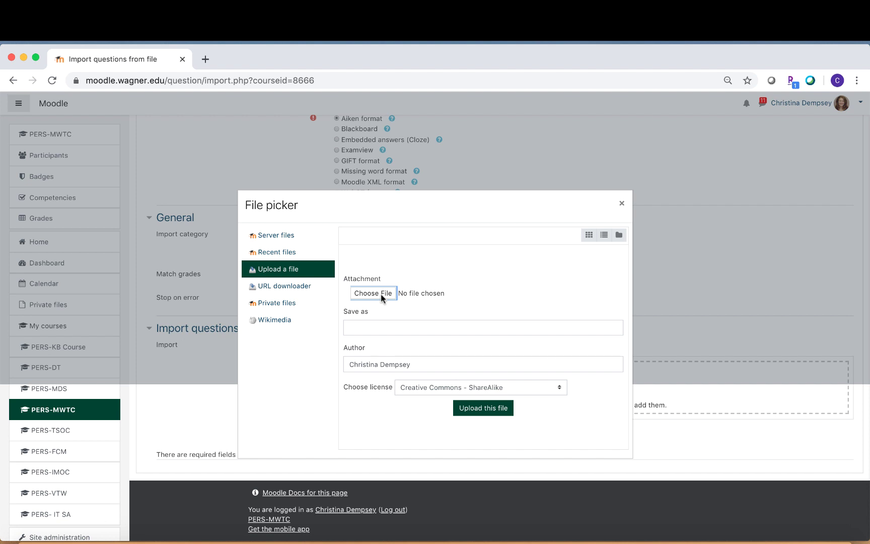
pyautogui.click(379, 296)
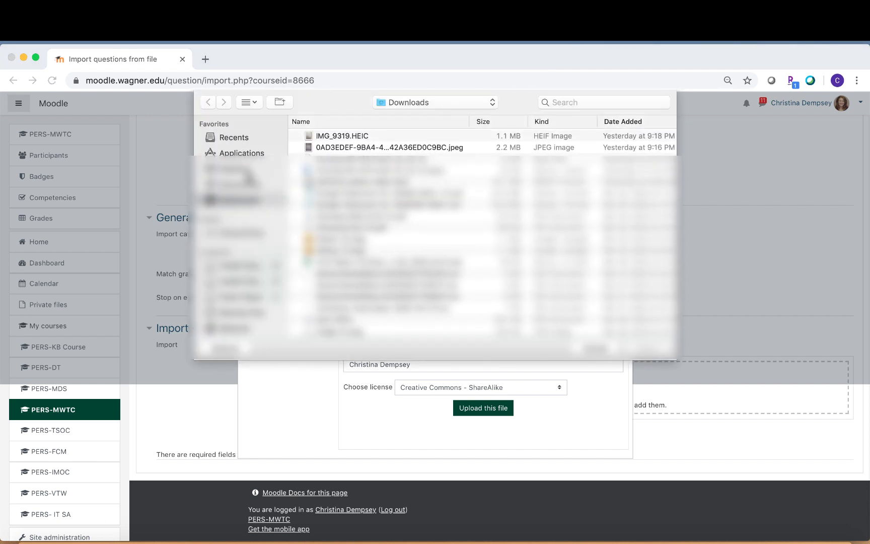
pyautogui.click(248, 169)
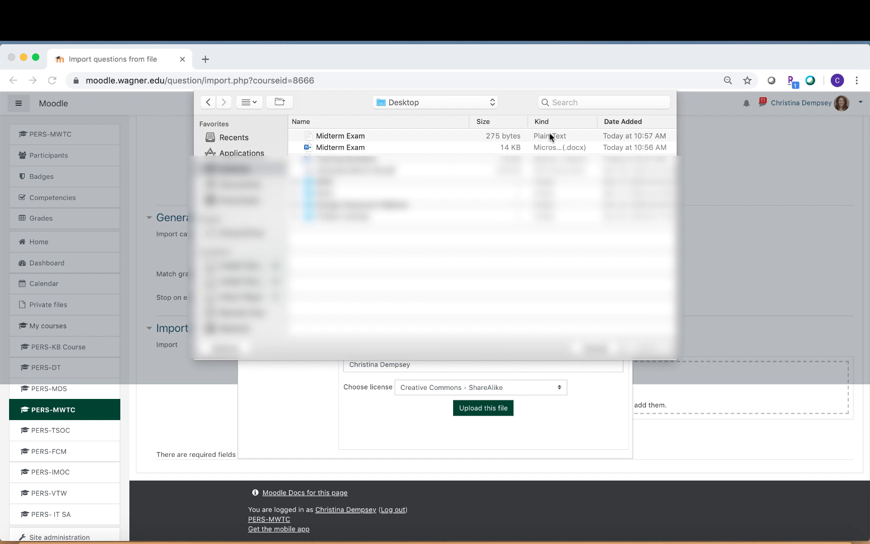
pyautogui.click(360, 138)
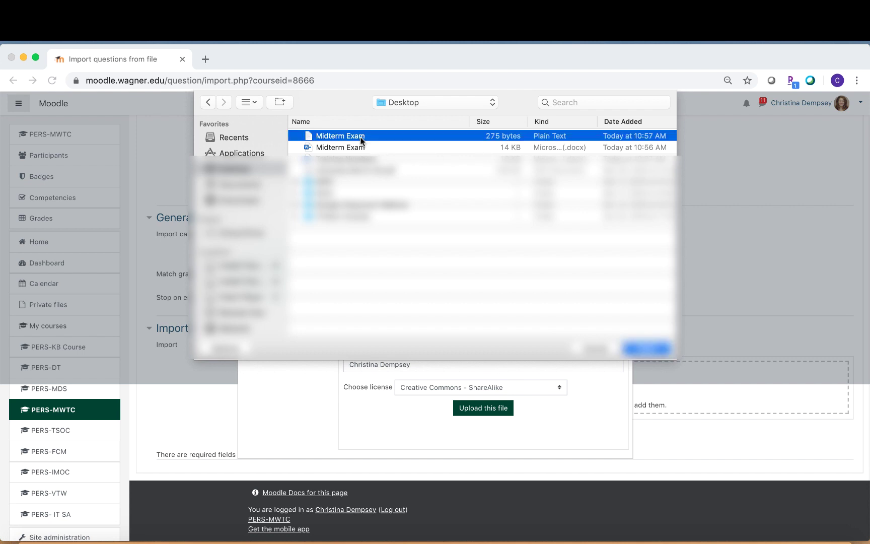
pyautogui.doubleClick(363, 137)
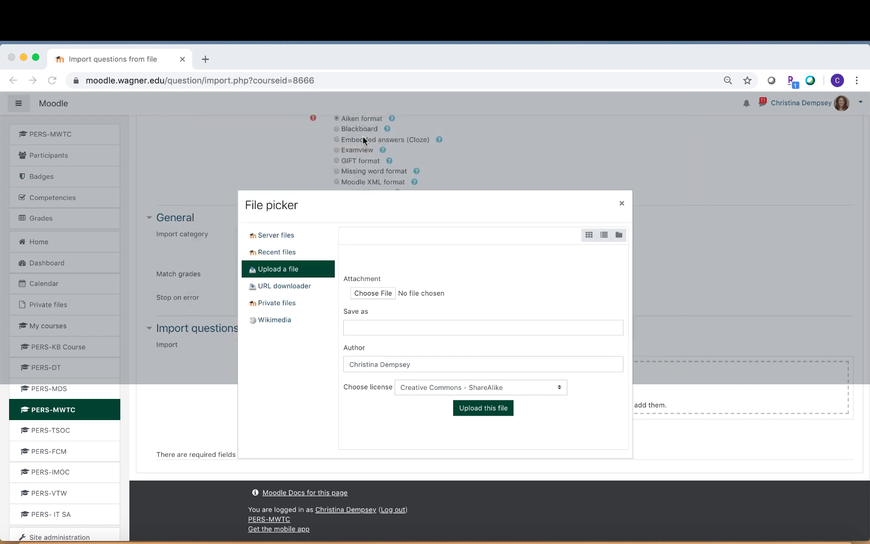
pyautogui.click(464, 410)
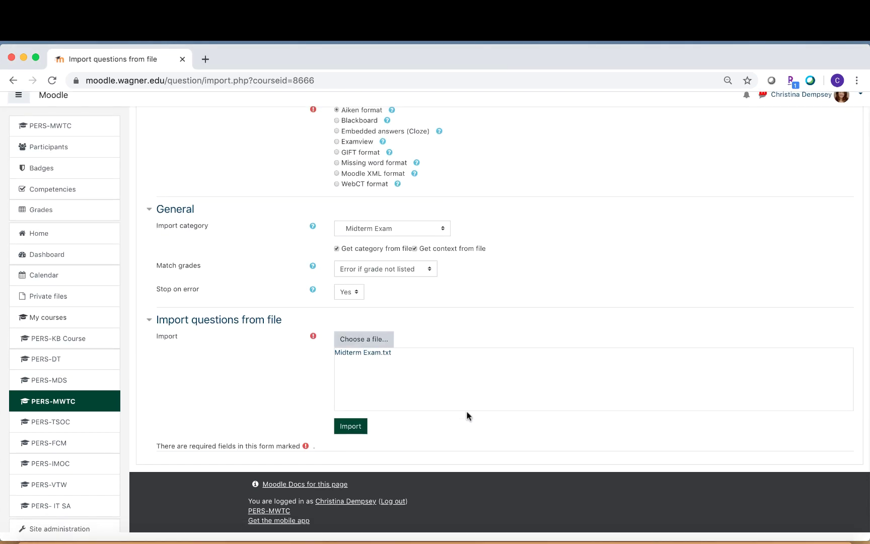
pyautogui.click(346, 436)
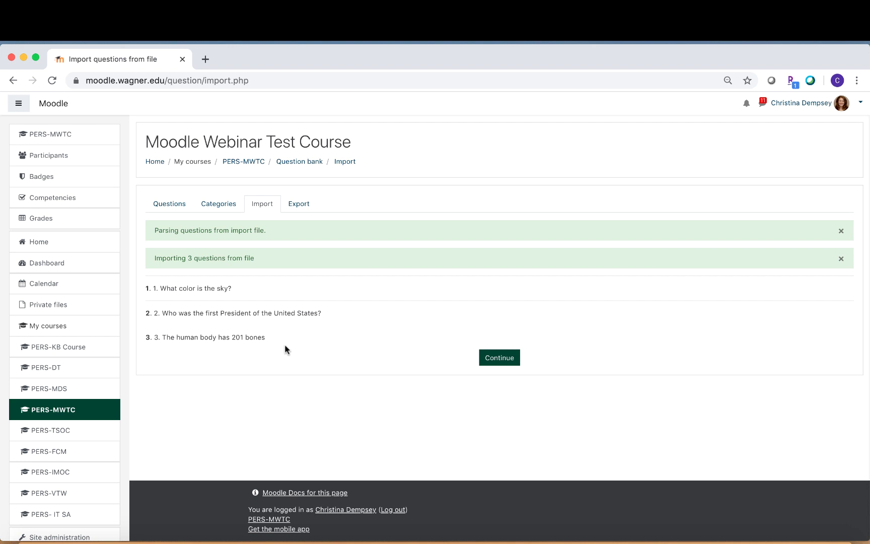
pyautogui.click(498, 357)
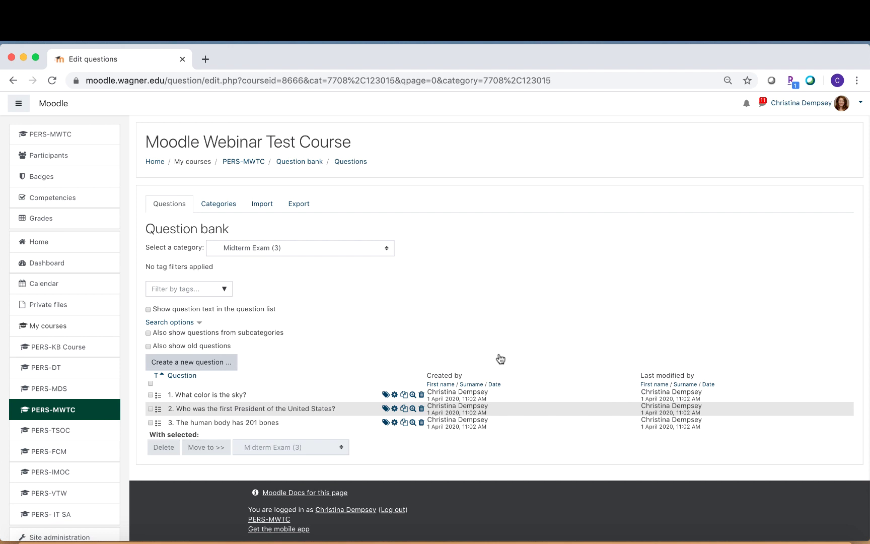
# - Return to the PERS-MWTC course page and open the Midterm Exam quiz in Topic 6 for editing
pyautogui.click(253, 164)
pyautogui.scroll(-6, 356, 269)
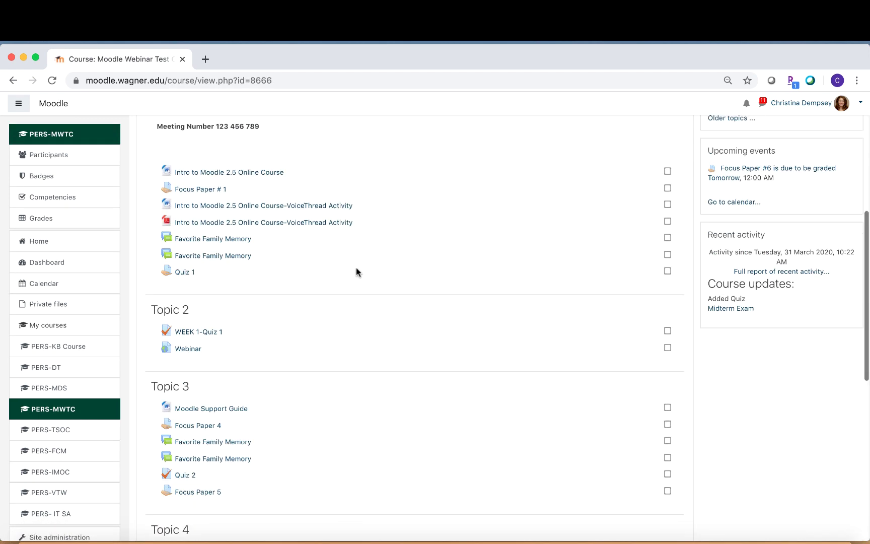
pyautogui.scroll(-10, 356, 272)
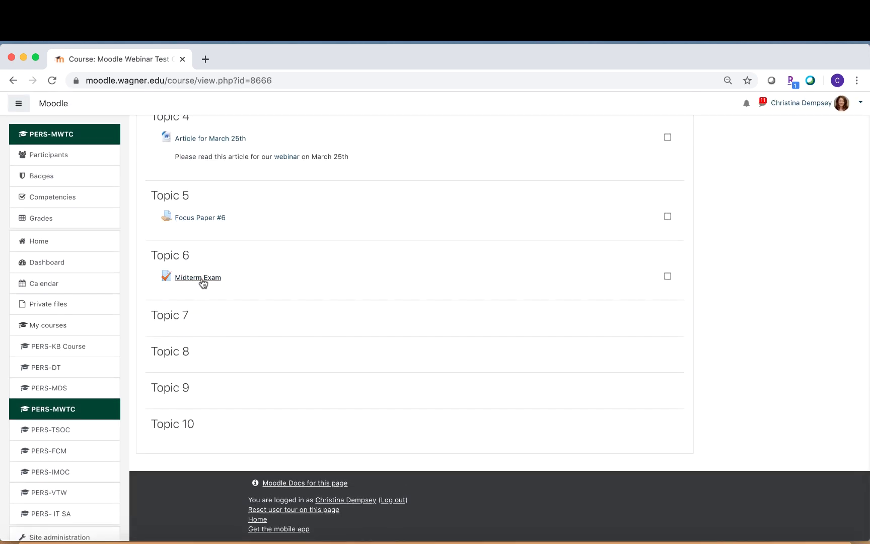
pyautogui.click(205, 280)
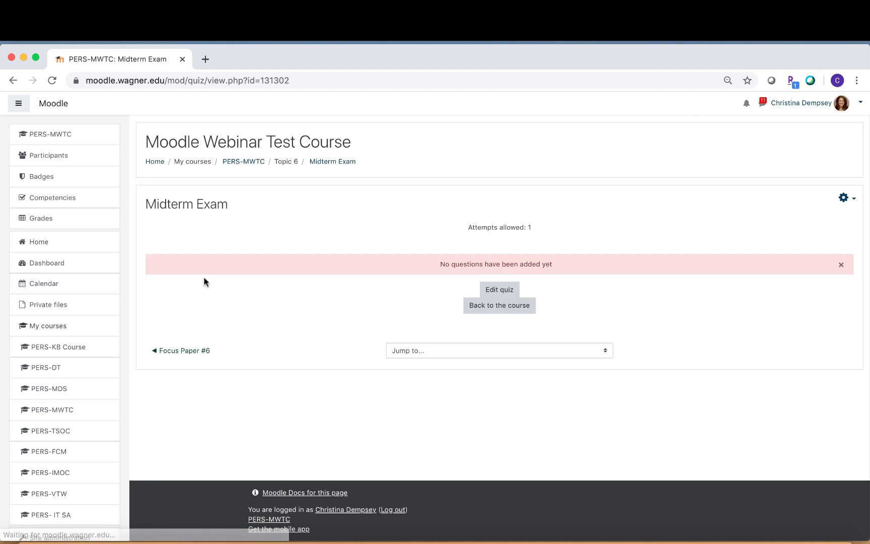
pyautogui.click(503, 294)
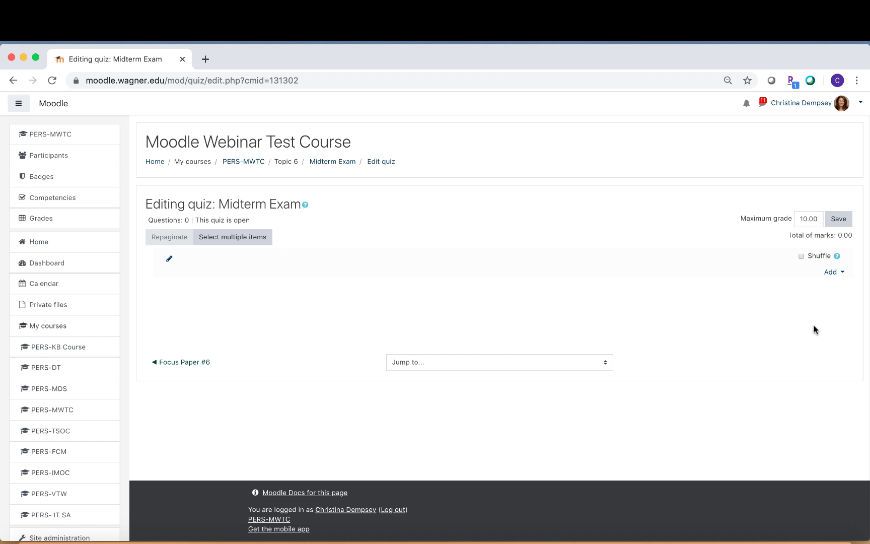
# - Add all questions of the Midterm Exam category from the question bank to the quiz
pyautogui.click(835, 277)
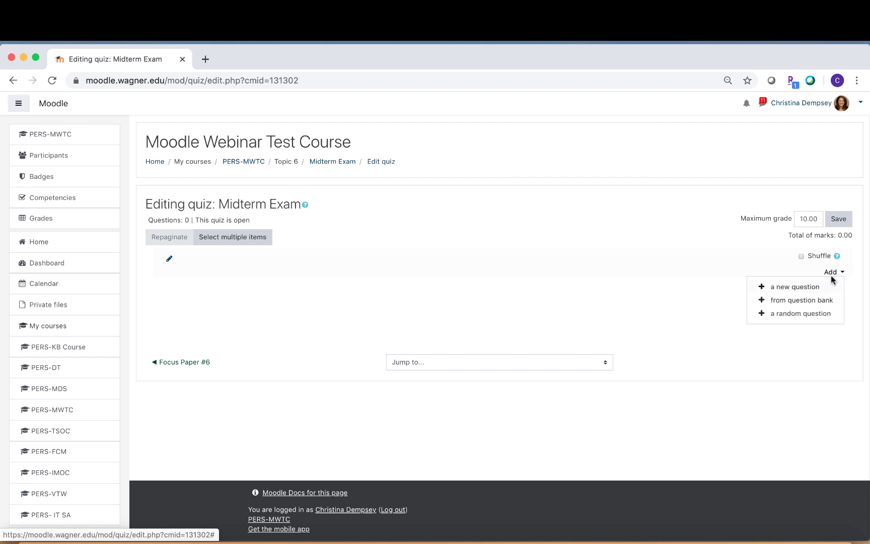
pyautogui.click(816, 301)
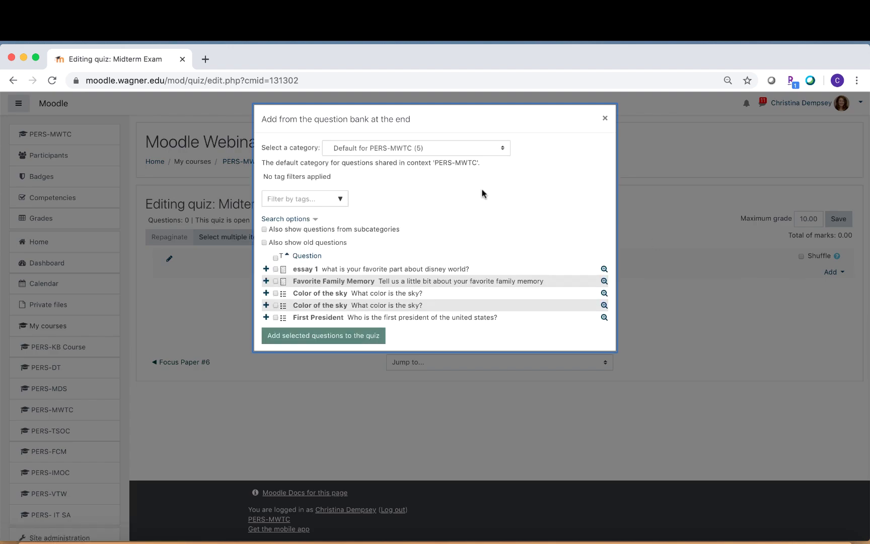
pyautogui.click(362, 148)
pyautogui.click(364, 157)
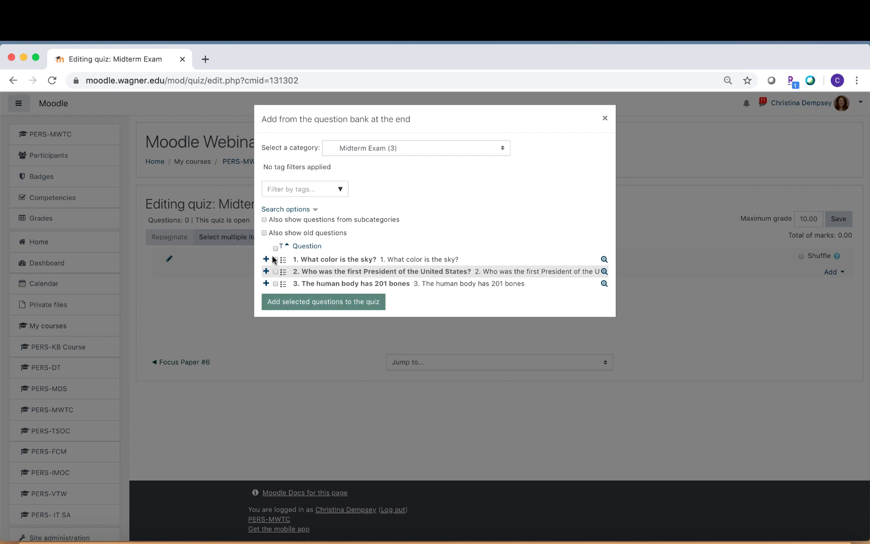
pyautogui.click(275, 247)
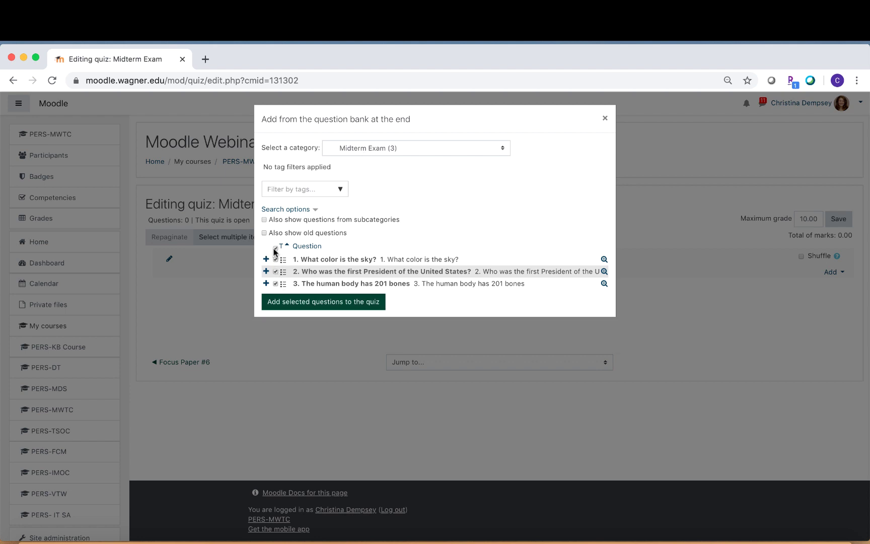
pyautogui.click(307, 302)
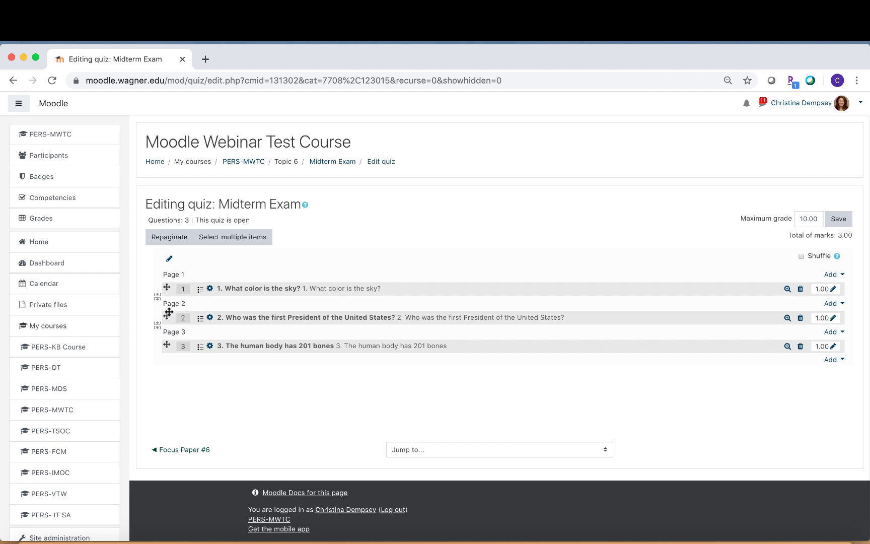
# - Remove the page break between questions 2 and 3 of the Midterm Exam quiz
pyautogui.moveTo(165, 315)
pyautogui.mouseDown()
pyautogui.moveTo(169, 342)
pyautogui.moveTo(172, 313)
pyautogui.mouseUp()
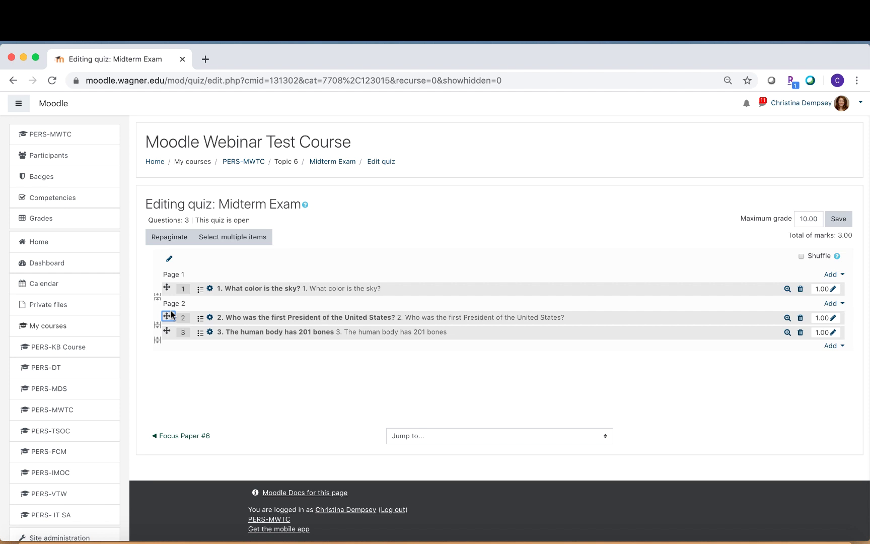